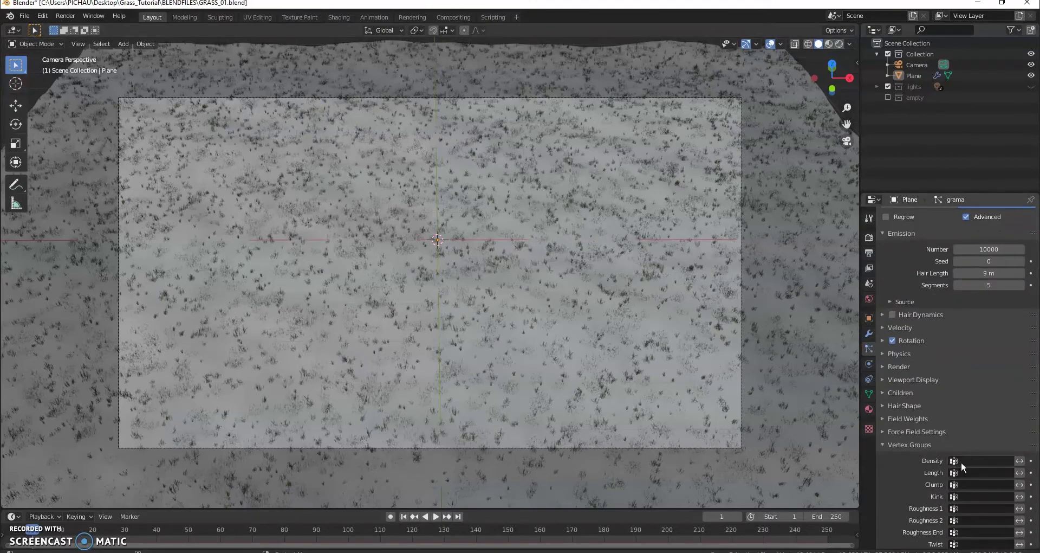
pyautogui.scroll(1, 643, 275)
pyautogui.click(643, 275)
pyautogui.click(868, 394)
pyautogui.click(1031, 248)
pyautogui.press('Tab')
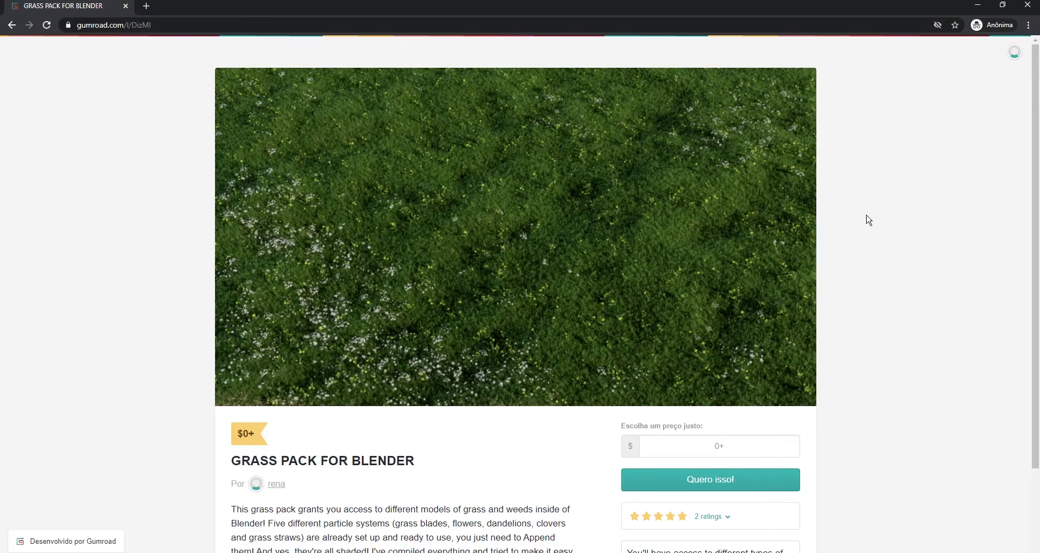
# Step: Look over the GRASS PACK FOR BLENDER product page on Gumroad, including its description and pricing
pyautogui.scroll(-1, 125, 374)
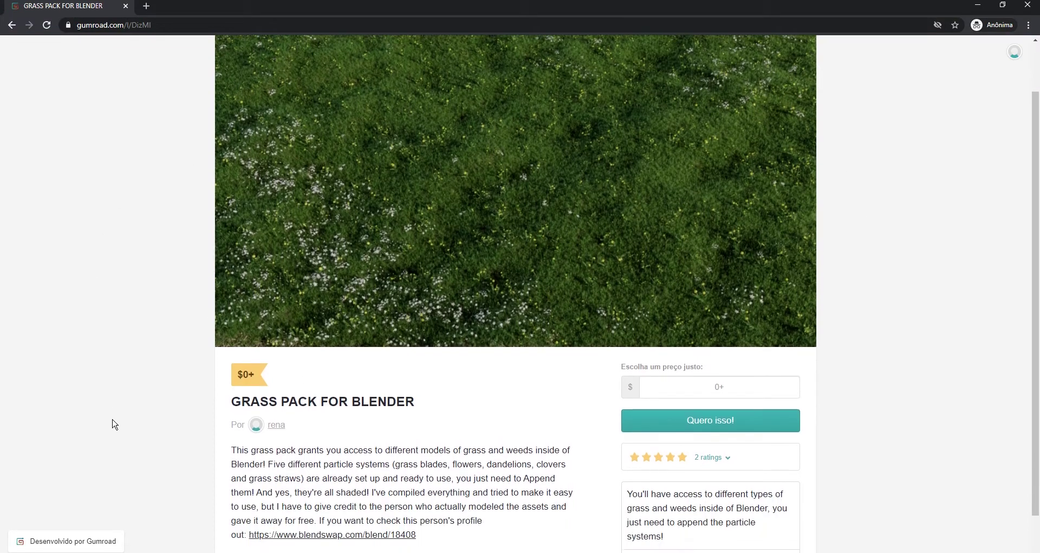
pyautogui.scroll(1, 112, 423)
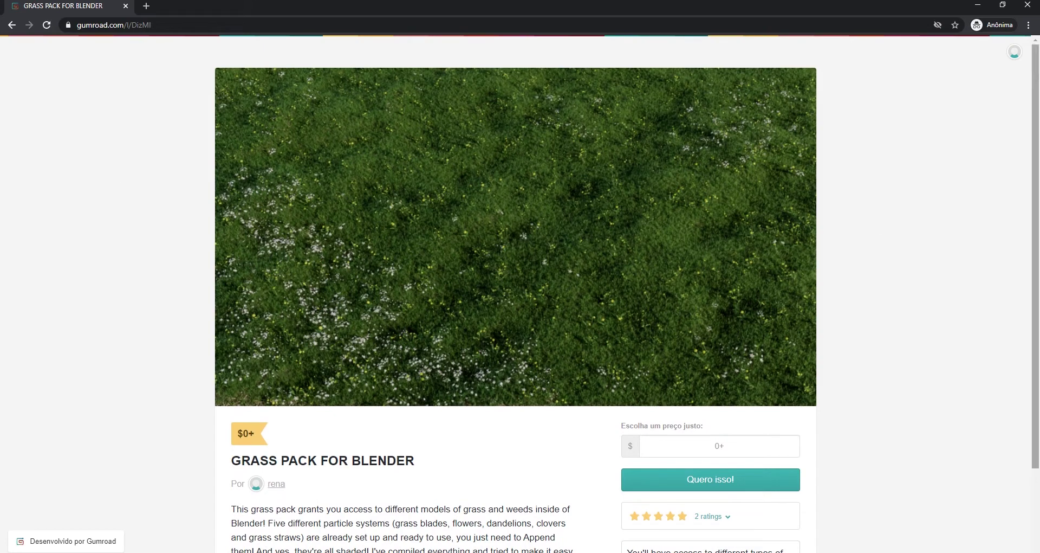
pyautogui.moveTo(1036, 255); pyautogui.dragTo(1035, 338)
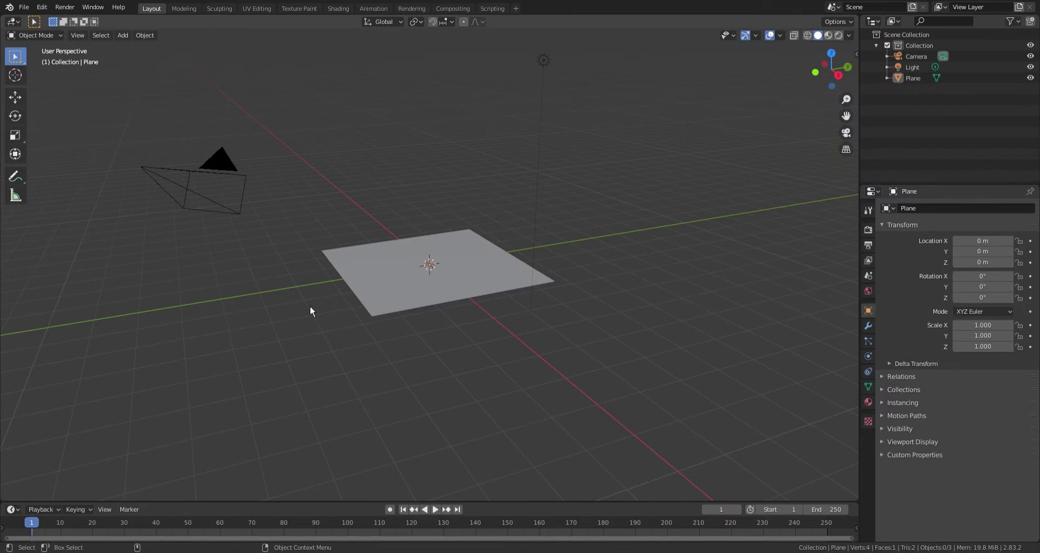
pyautogui.moveTo(310, 304); pyautogui.dragTo(291, 246, button='middle')
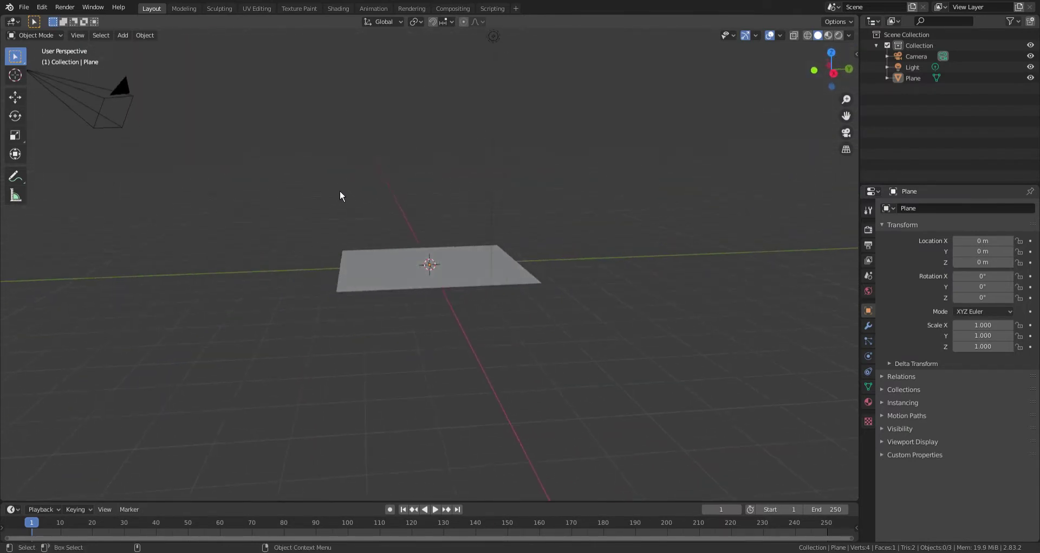
pyautogui.click(374, 271)
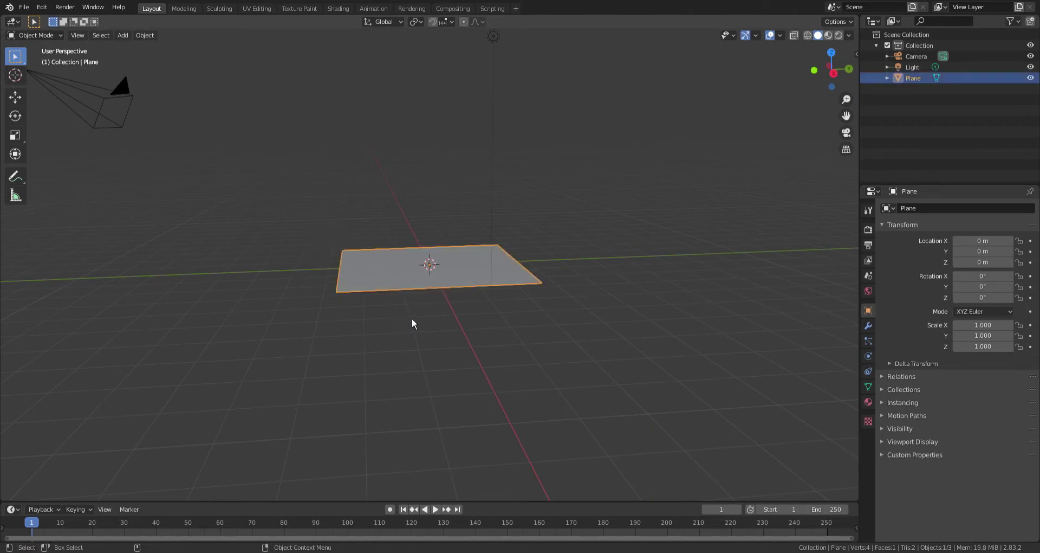
pyautogui.moveTo(393, 318); pyautogui.dragTo(364, 243, button='middle')
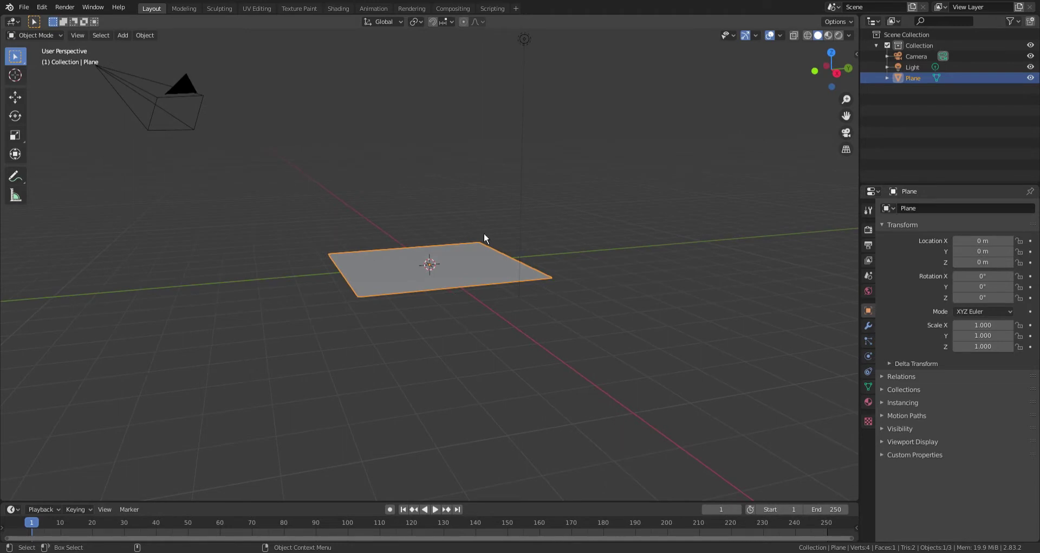
pyautogui.click(610, 208)
pyautogui.moveTo(609, 209); pyautogui.dragTo(433, 244, button='middle')
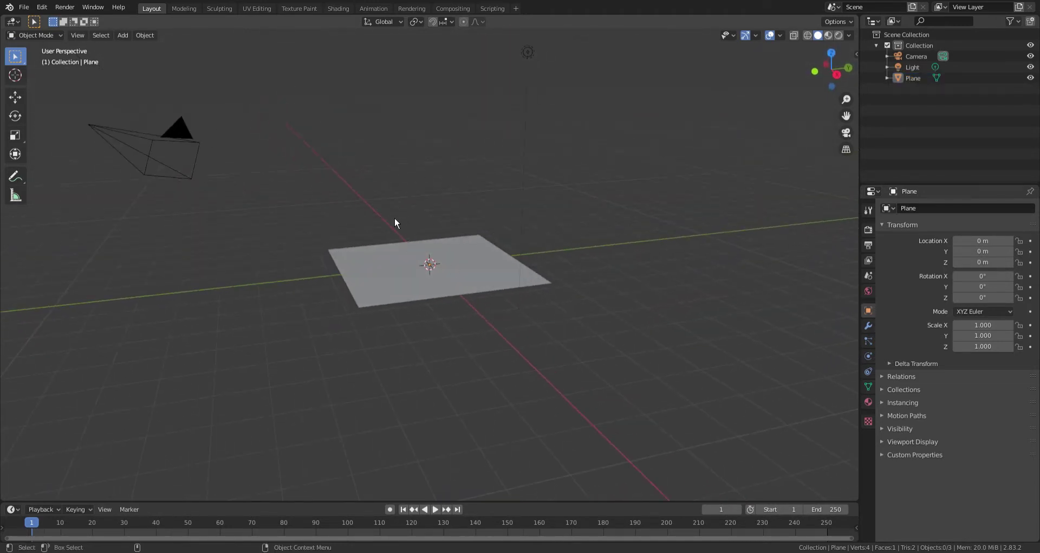
# Step: Add a particle system to the plane and set its type to Hair
pyautogui.click(398, 284)
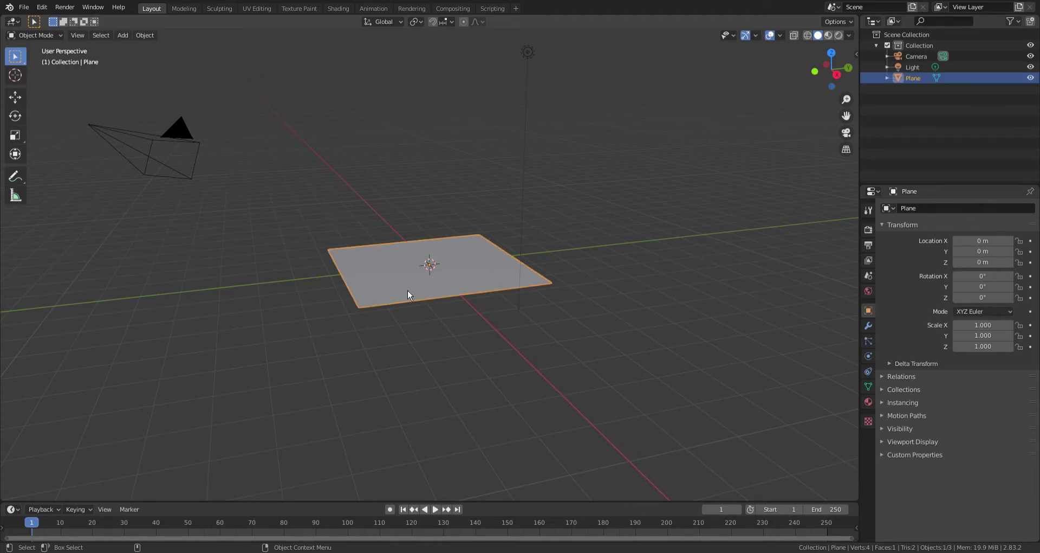
pyautogui.click(874, 347)
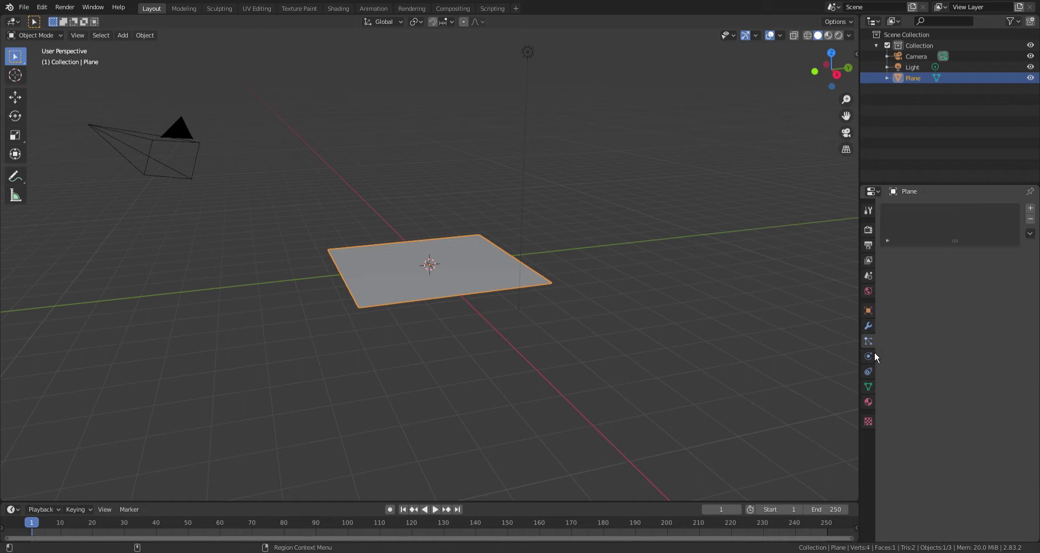
pyautogui.click(1030, 208)
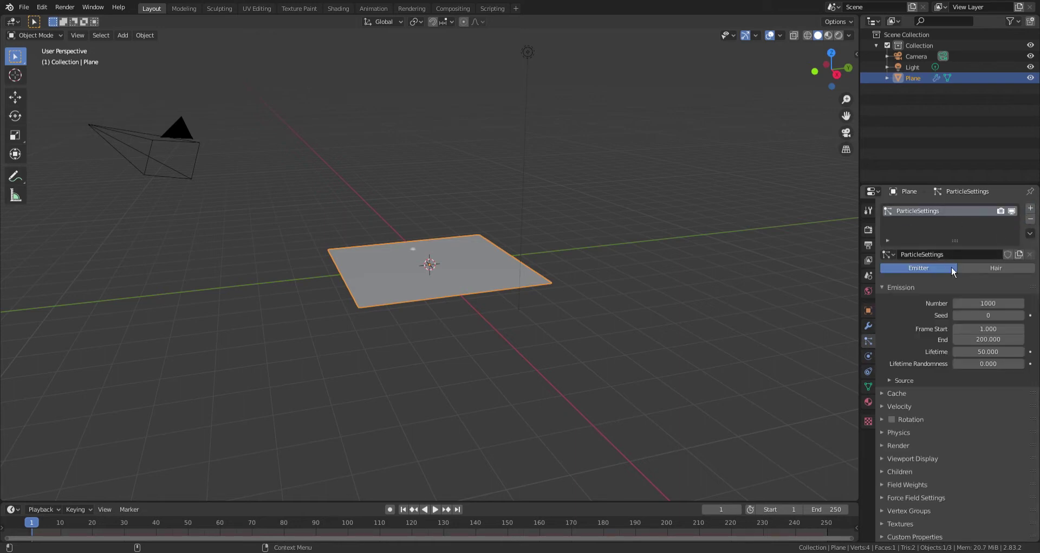
pyautogui.click(998, 269)
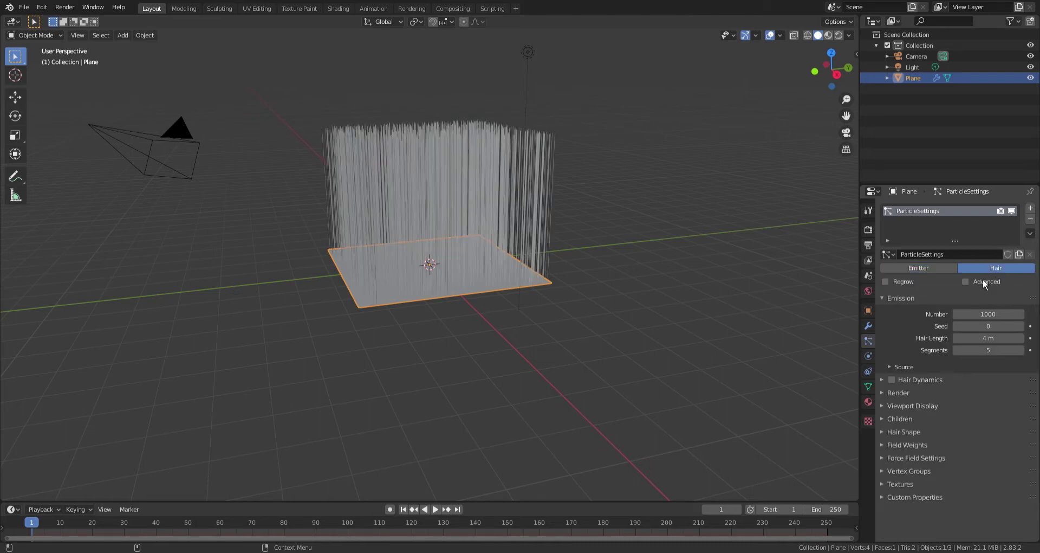
pyautogui.moveTo(454, 303); pyautogui.dragTo(493, 265, button='middle')
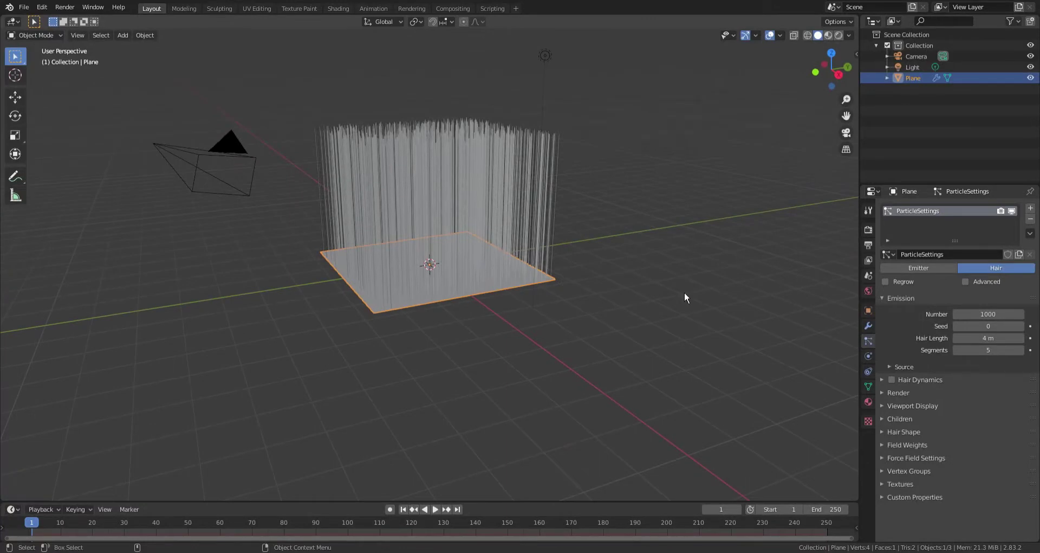
# Step: Remove the hair particle system from the plane
pyautogui.click(922, 419)
pyautogui.click(929, 421)
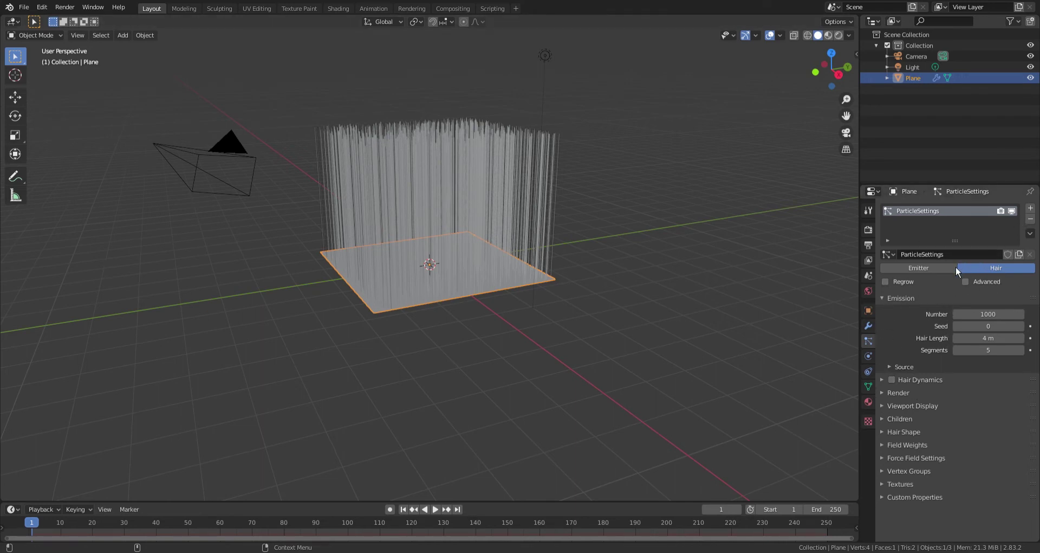
pyautogui.click(798, 326)
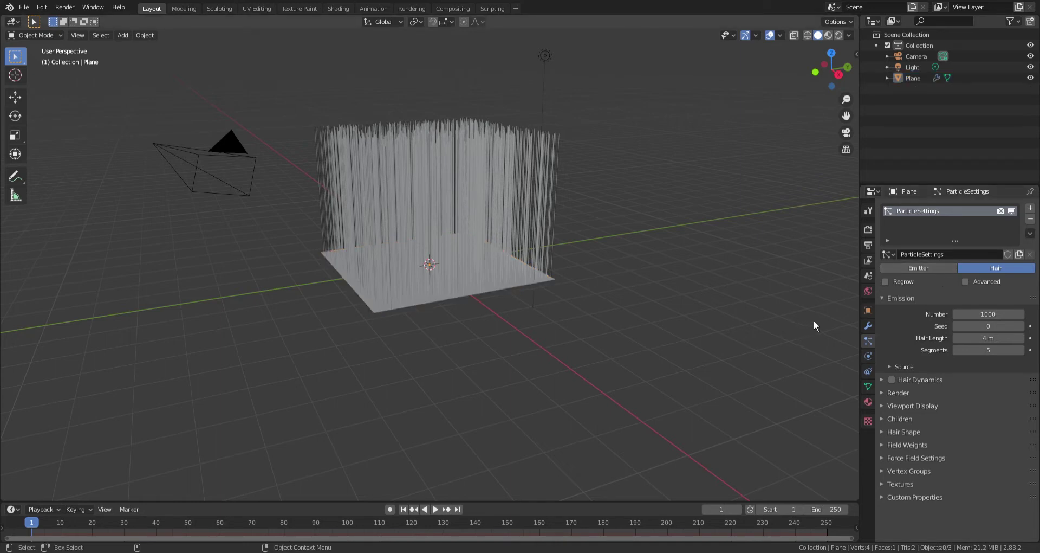
pyautogui.click(1030, 219)
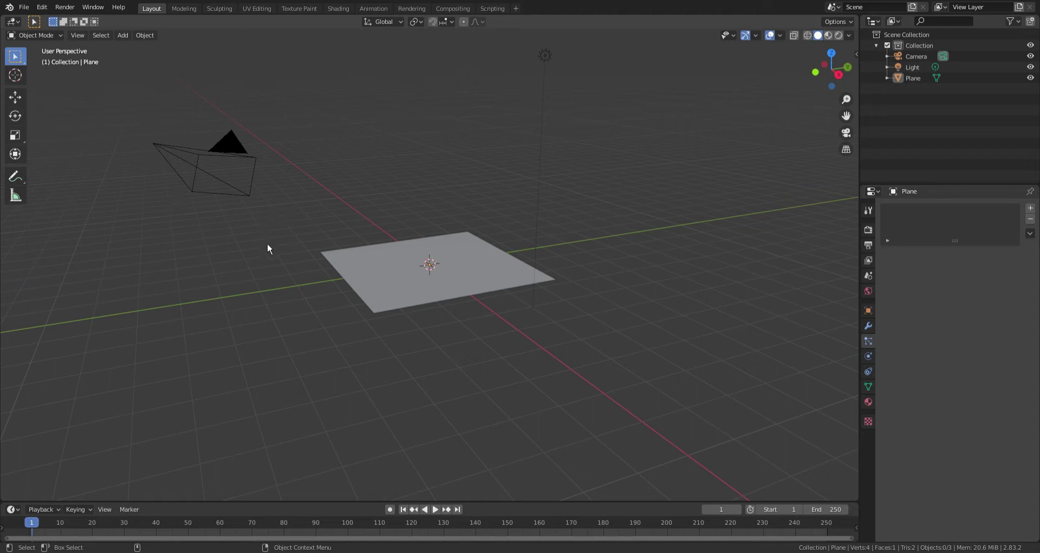
# Step: Append the APPEND_Grass_Blades particle settings from APPEND_grass.blend in the WILD_GRASS_PACK folder
pyautogui.click(24, 7)
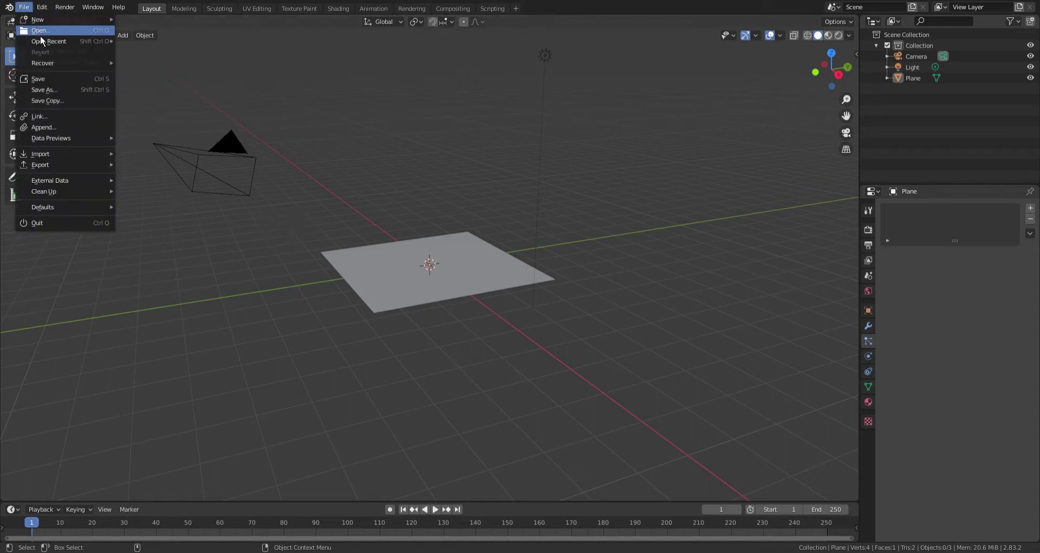
pyautogui.click(66, 130)
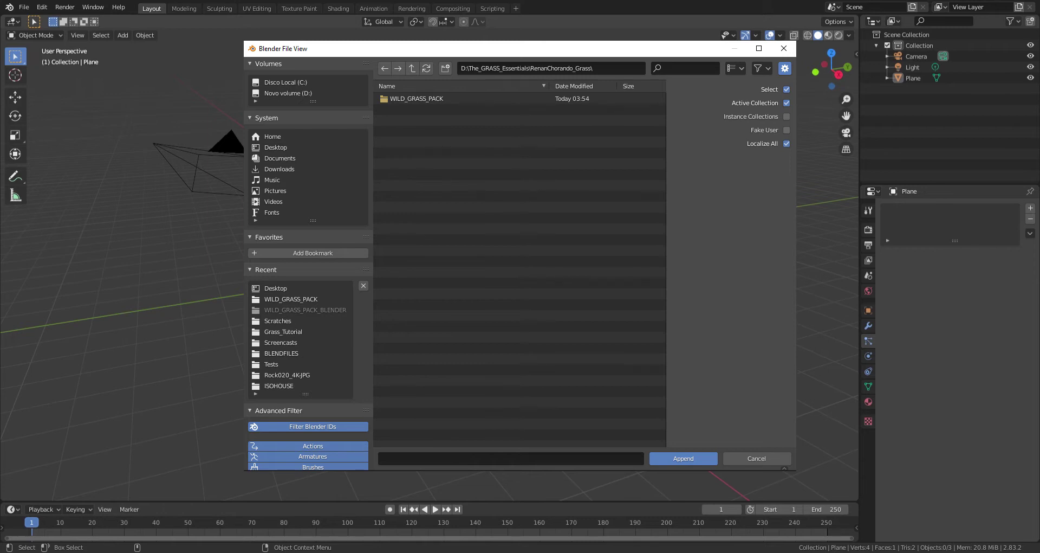
pyautogui.doubleClick(412, 98)
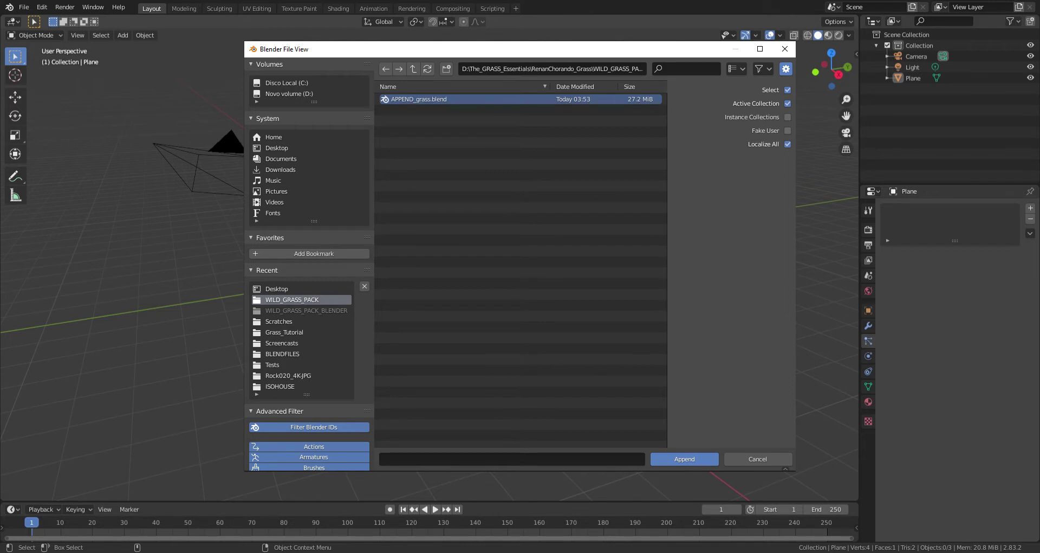
pyautogui.doubleClick(412, 99)
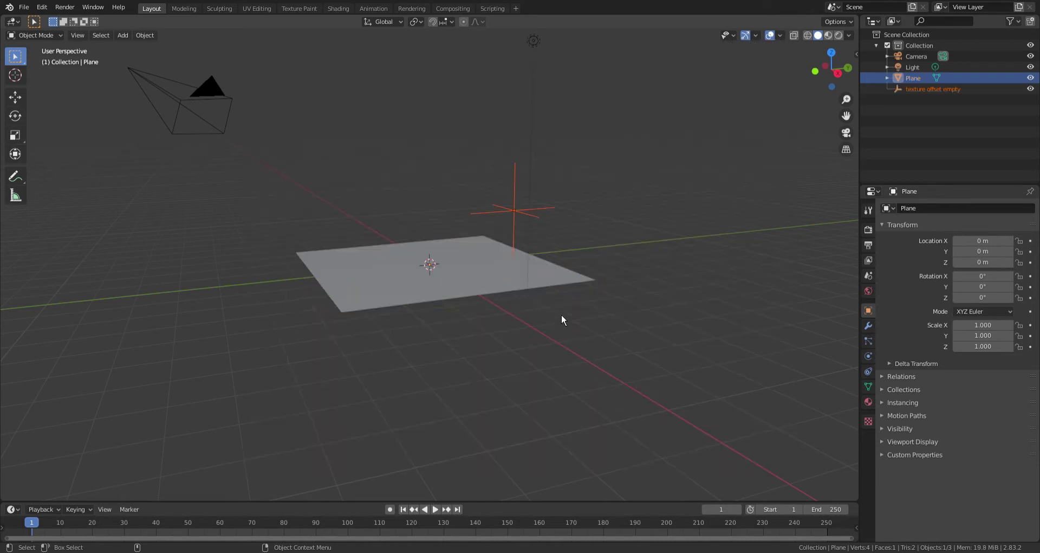
# Step: Select the appended texture offset empty and hide it in the viewport
pyautogui.moveTo(478, 246); pyautogui.dragTo(579, 195, button='middle')
pyautogui.click(600, 188)
pyautogui.click(540, 215)
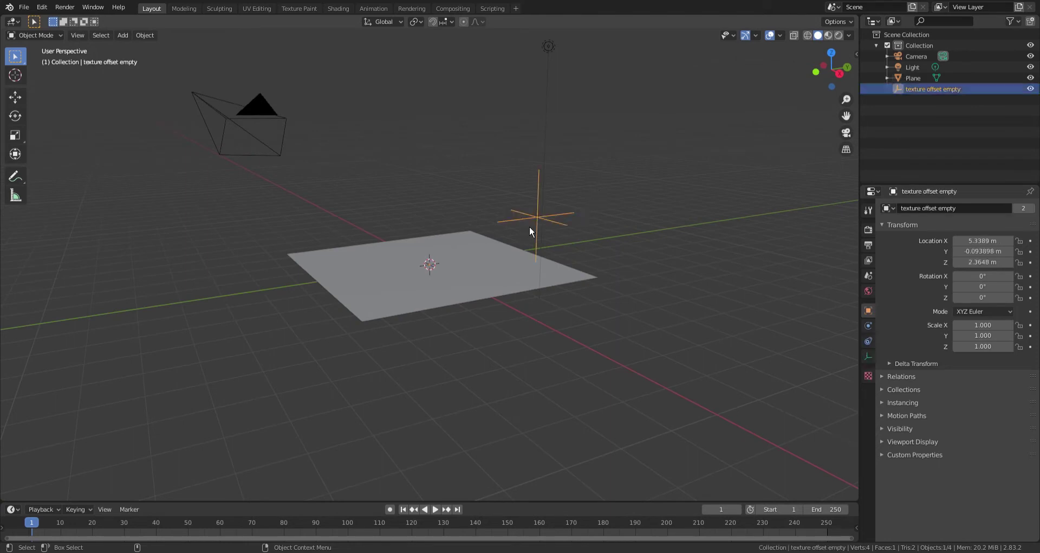
pyautogui.moveTo(512, 213); pyautogui.dragTo(621, 253, button='middle')
pyautogui.keyDown('ctrl'); pyautogui.moveTo(587, 221); pyautogui.dragTo(479, 241, button='middle'); pyautogui.keyUp('ctrl')
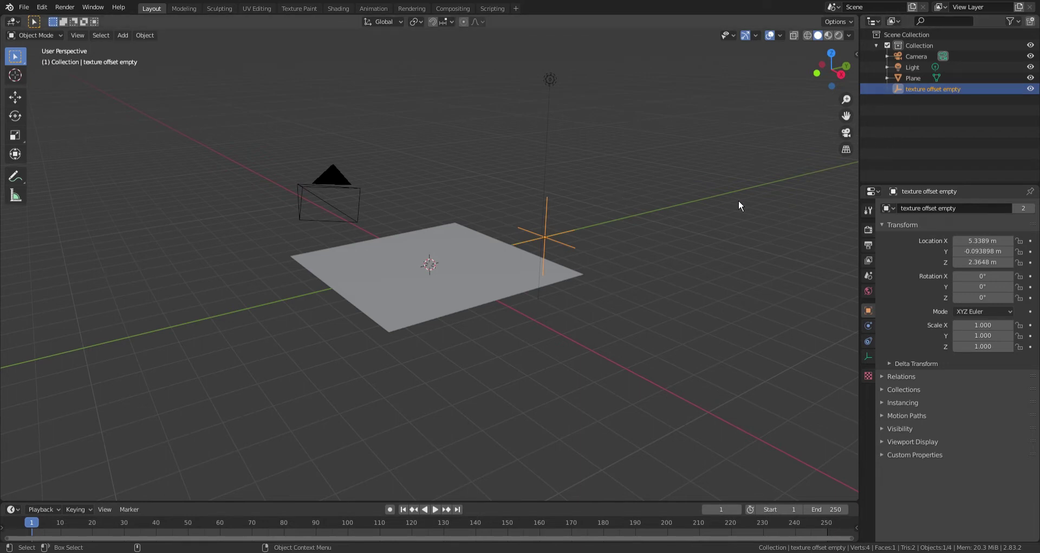
pyautogui.click(584, 218)
pyautogui.click(569, 239)
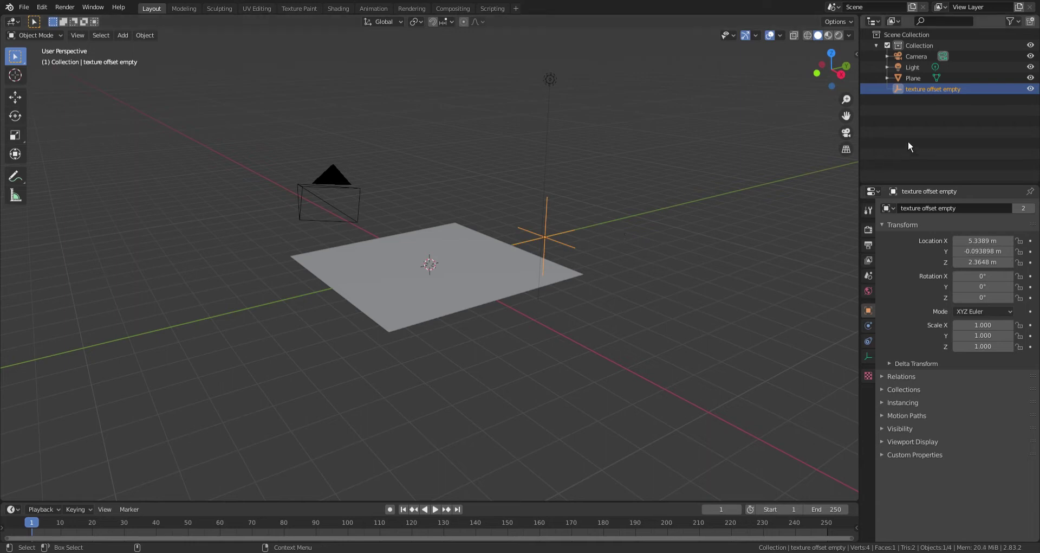
pyautogui.click(1031, 89)
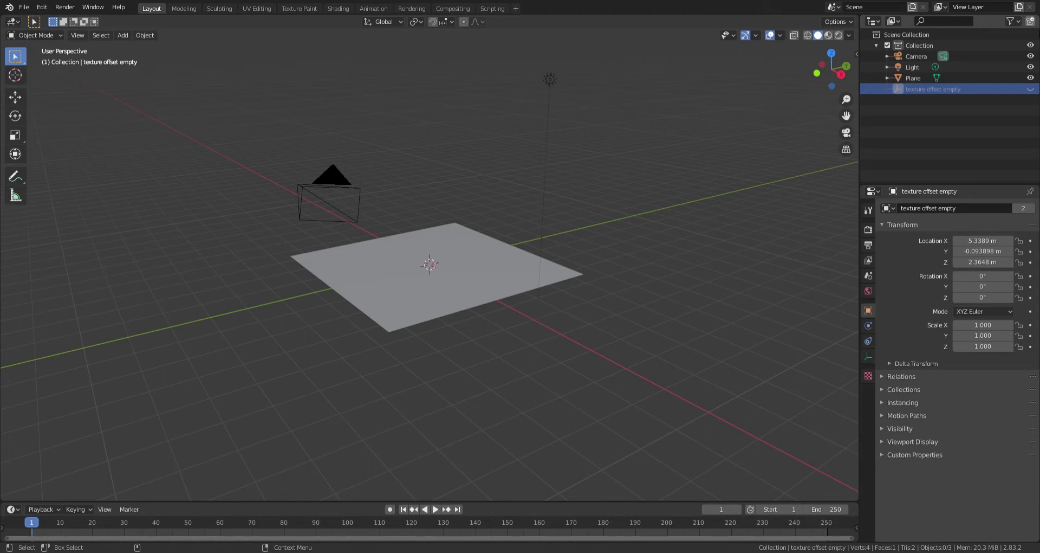
# Step: Create a new collection and name it vazio
pyautogui.click(1032, 22)
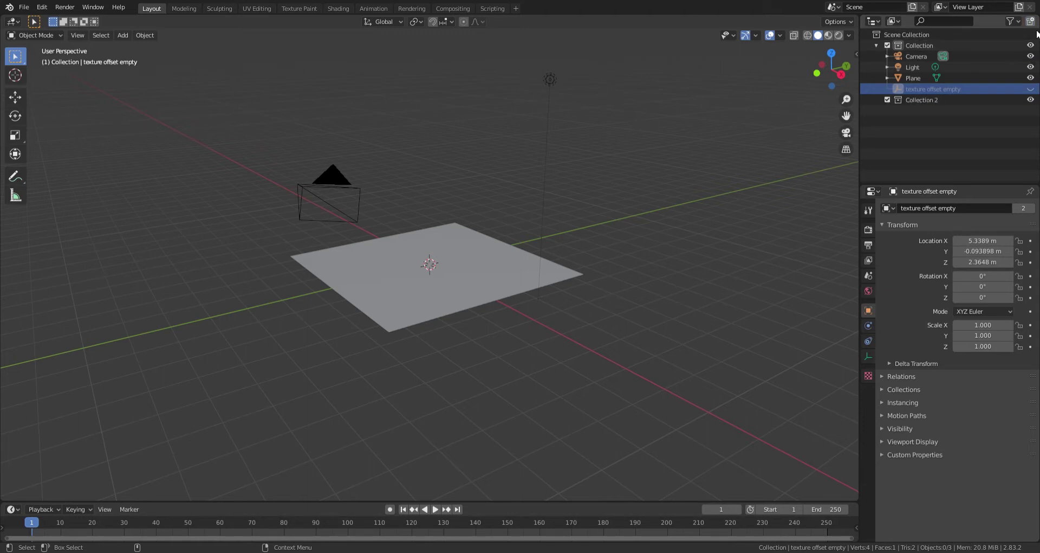
pyautogui.doubleClick(923, 100)
pyautogui.write('vazio')
pyautogui.press('Return')
# Step: Unhide the texture offset empty and move it into the vazio collection, excluding that collection from the view layer
pyautogui.hotkey('alt', 'h')
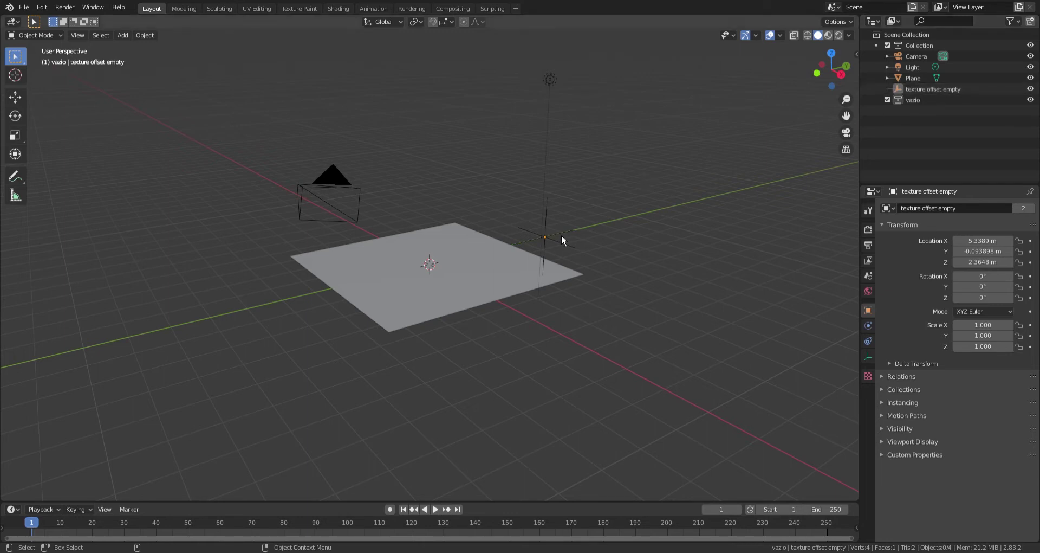
pyautogui.moveTo(926, 92); pyautogui.dragTo(910, 102)
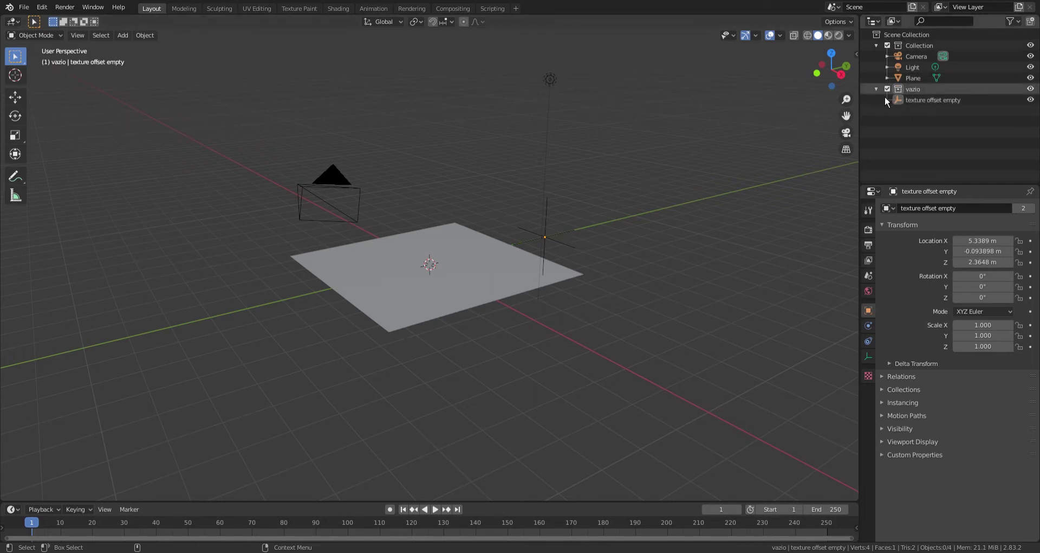
pyautogui.click(888, 89)
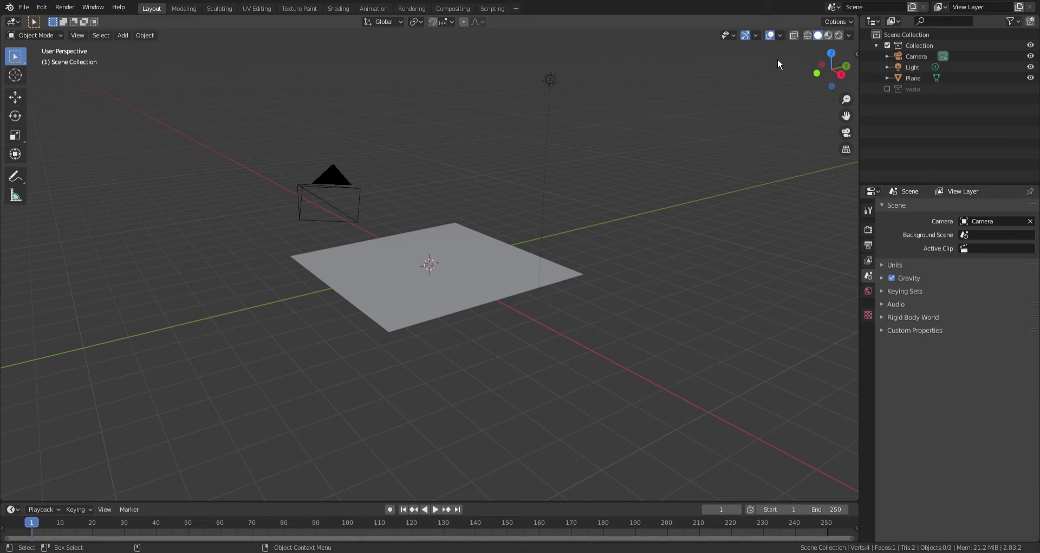
pyautogui.click(480, 284)
pyautogui.click(551, 285)
pyautogui.click(544, 282)
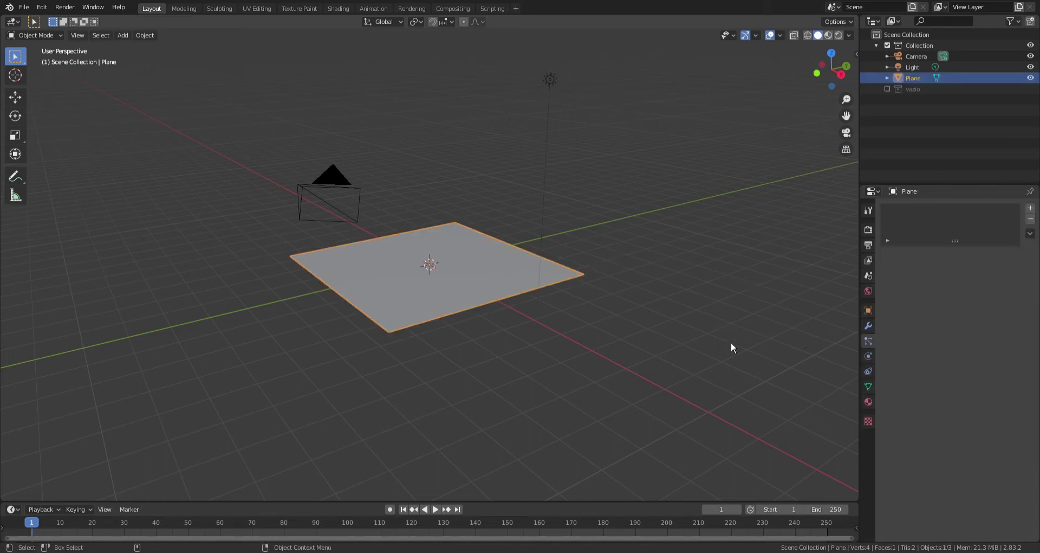
pyautogui.moveTo(639, 314); pyautogui.dragTo(595, 286, button='middle')
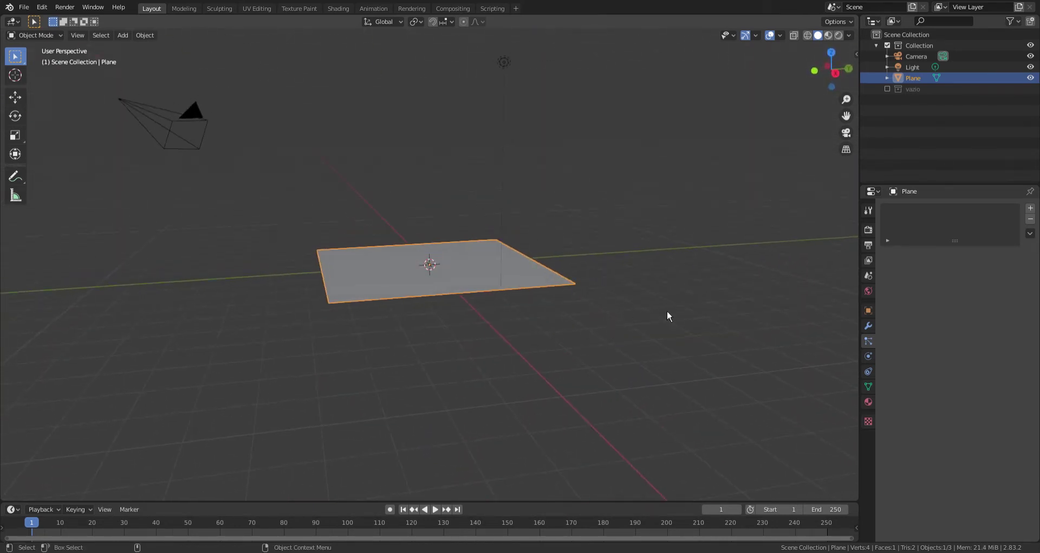
pyautogui.click(652, 269)
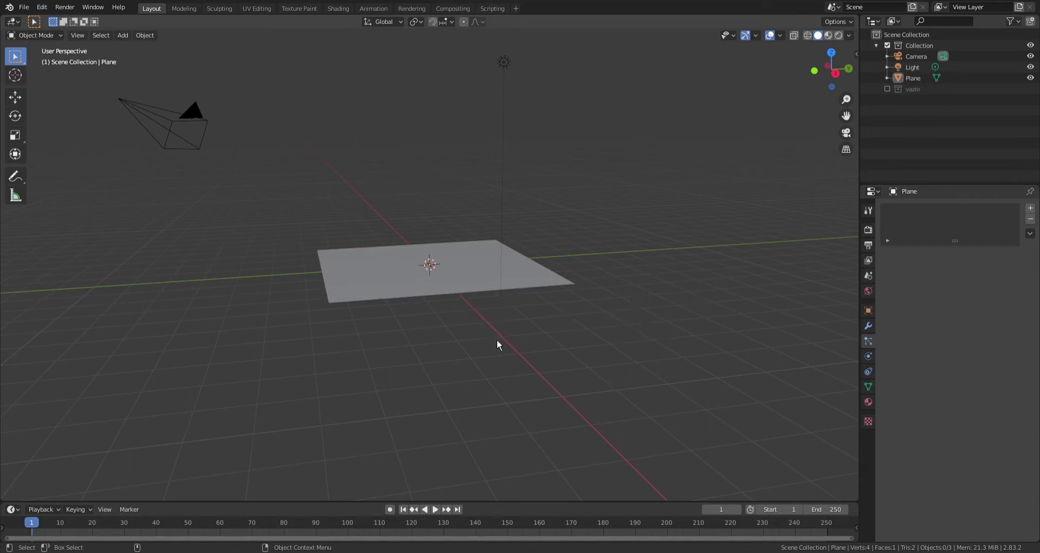
# Step: Add a particle system to the plane and assign the APPEND_Grass_Blades particle settings to it
pyautogui.click(551, 286)
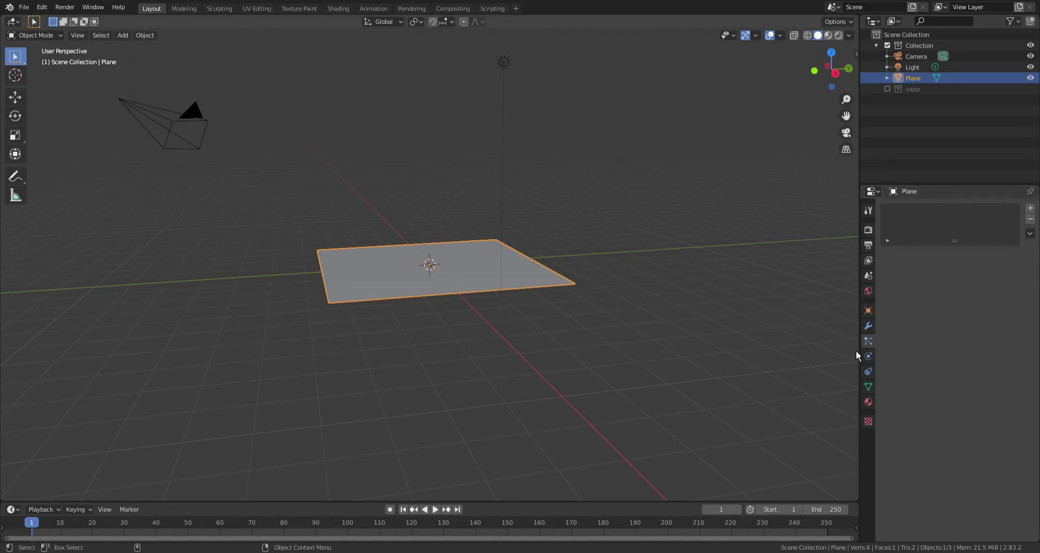
pyautogui.moveTo(802, 358); pyautogui.dragTo(678, 379, button='middle')
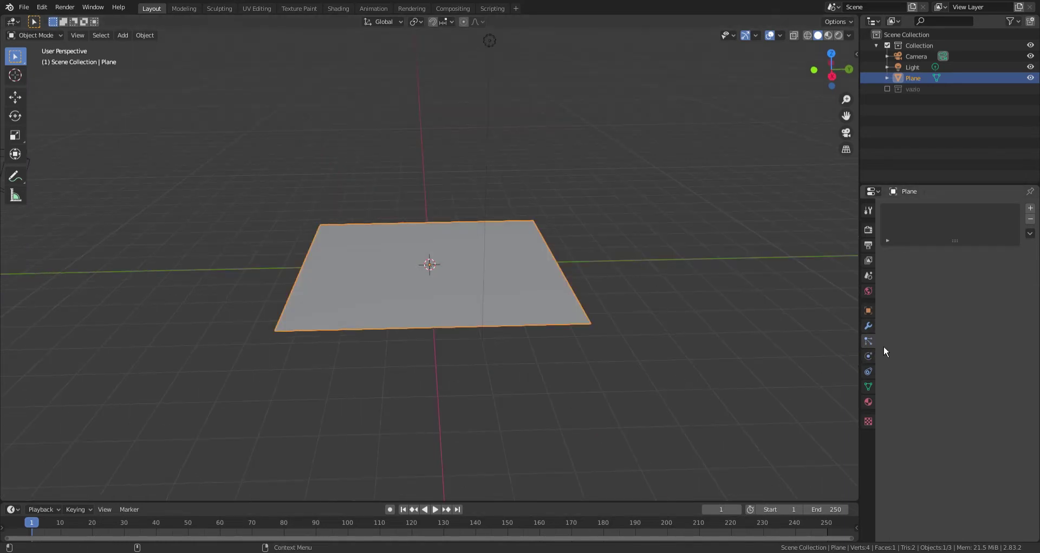
pyautogui.click(1031, 208)
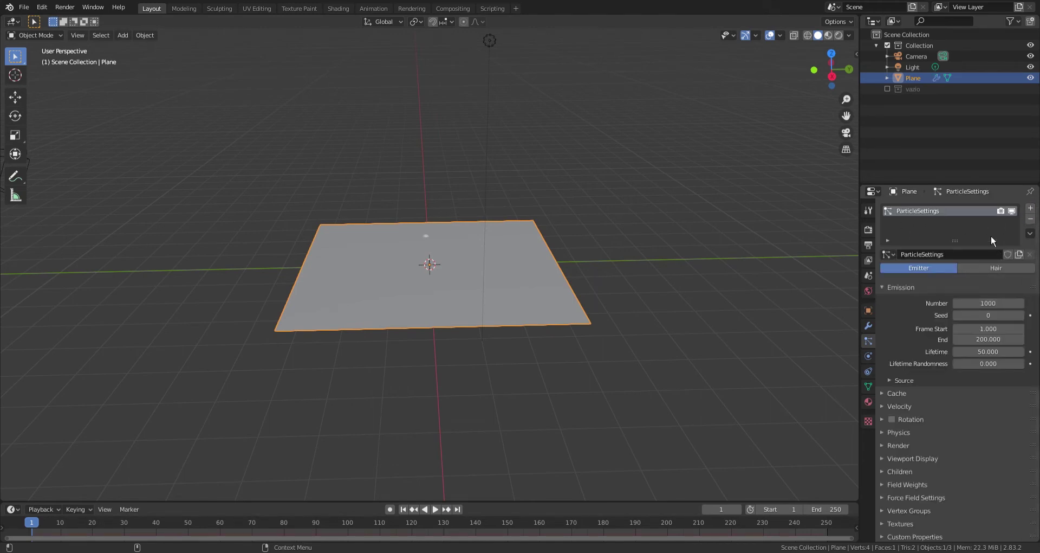
pyautogui.click(894, 256)
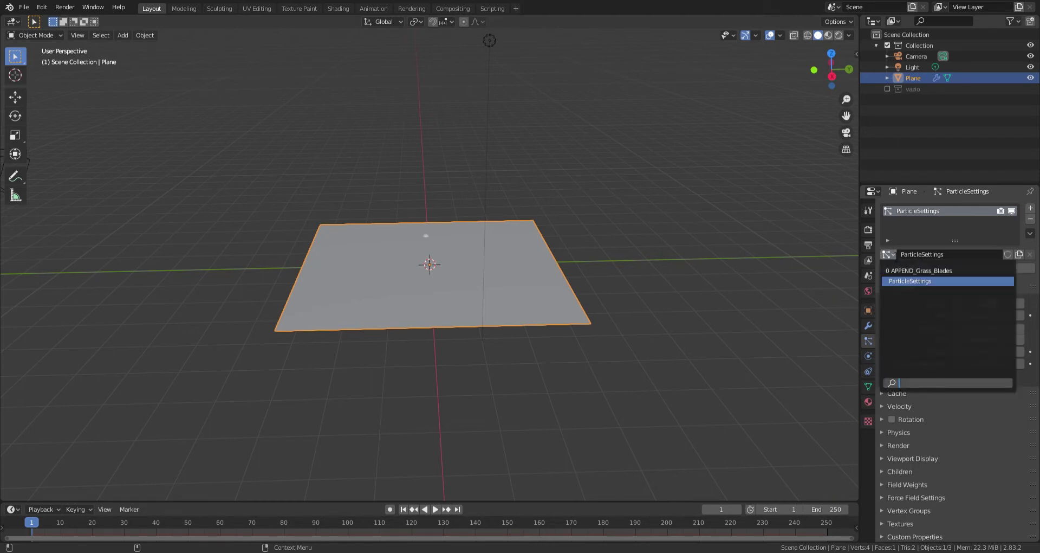
pyautogui.click(952, 271)
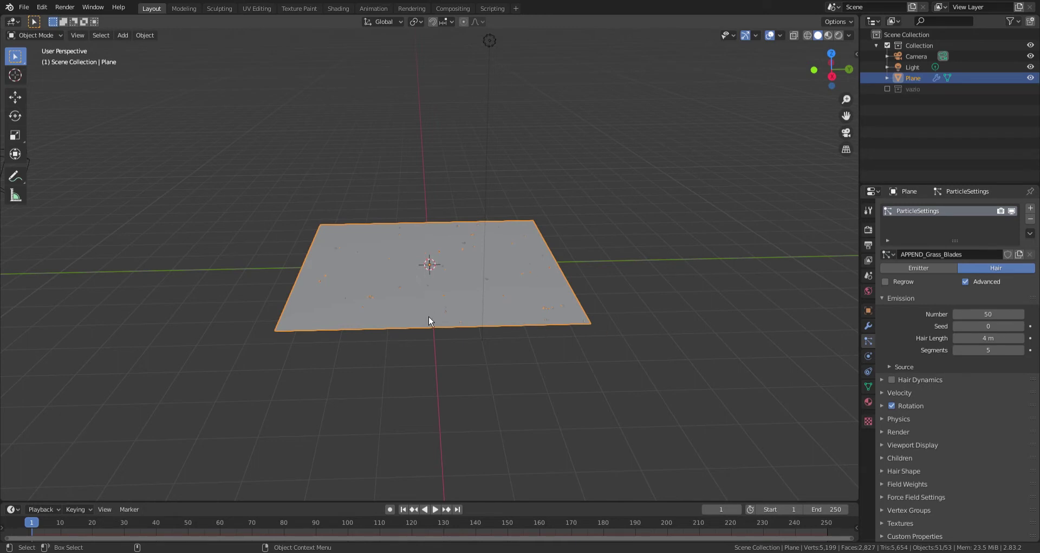
# Step: Examine the grass tufts scattered over the plane up close and from several angles
pyautogui.scroll(8, 428, 322)
pyautogui.keyDown('alt'); pyautogui.moveTo(480, 334); pyautogui.dragTo(467, 303); pyautogui.keyUp('alt')
pyautogui.click(485, 223)
pyautogui.keyDown('alt'); pyautogui.moveTo(428, 287); pyautogui.dragTo(460, 229, button='middle'); pyautogui.keyUp('alt')
pyautogui.keyDown('alt'); pyautogui.moveTo(459, 229); pyautogui.dragTo(487, 232, button='right'); pyautogui.keyUp('alt')
pyautogui.moveTo(486, 232); pyautogui.dragTo(502, 216, button='middle')
pyautogui.scroll(-2, 506, 215)
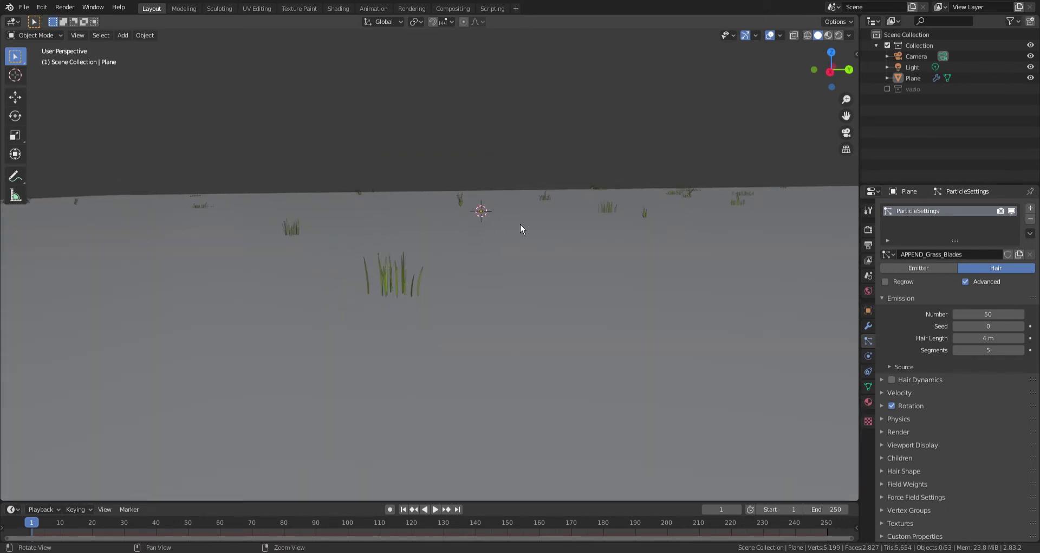
pyautogui.moveTo(520, 223); pyautogui.dragTo(625, 216, button='middle')
pyautogui.scroll(2, 610, 201)
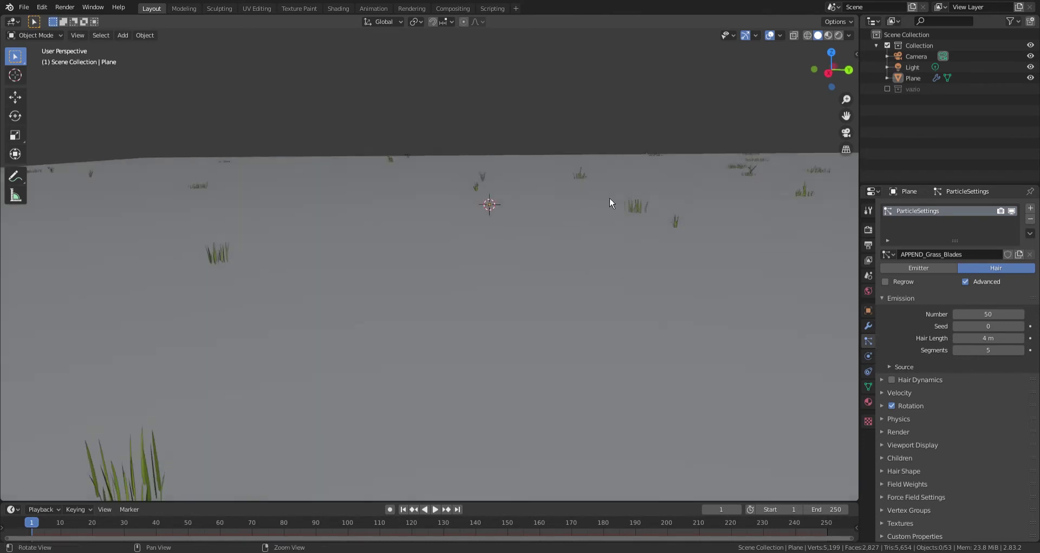
pyautogui.scroll(-2, 579, 269)
pyautogui.moveTo(578, 269)
pyautogui.mouseDown(button='middle')
pyautogui.moveTo(536, 323)
pyautogui.moveTo(611, 267)
pyautogui.moveTo(590, 274)
pyautogui.mouseUp(button='middle')
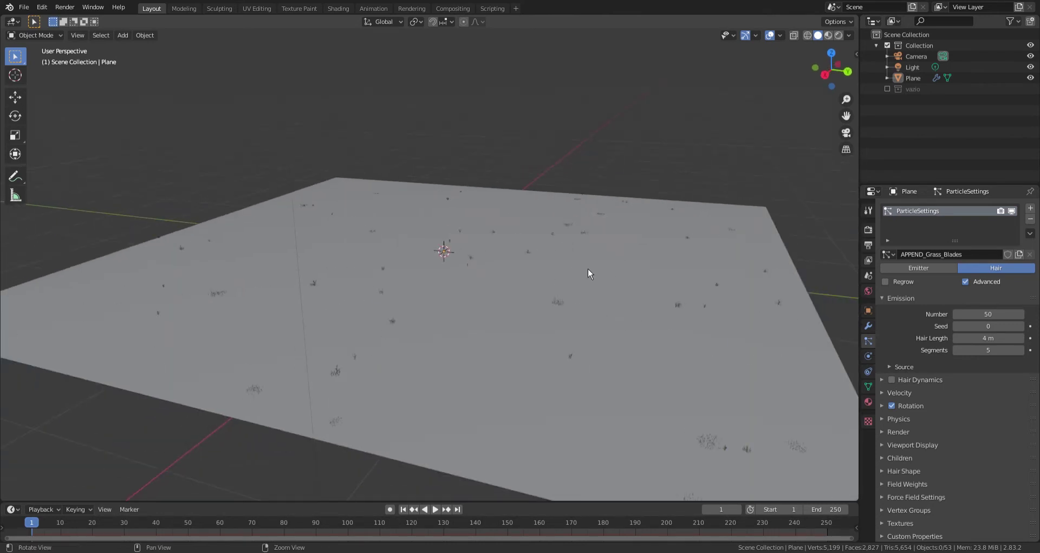
pyautogui.scroll(-2, 607, 306)
pyautogui.moveTo(616, 309); pyautogui.dragTo(539, 298, button='middle')
pyautogui.moveTo(457, 349); pyautogui.dragTo(527, 264, button='middle')
pyautogui.scroll(2, 583, 224)
pyautogui.moveTo(583, 224)
pyautogui.mouseDown(button='middle')
pyautogui.moveTo(568, 238)
pyautogui.moveTo(602, 245)
pyautogui.moveTo(588, 208)
pyautogui.mouseUp(button='middle')
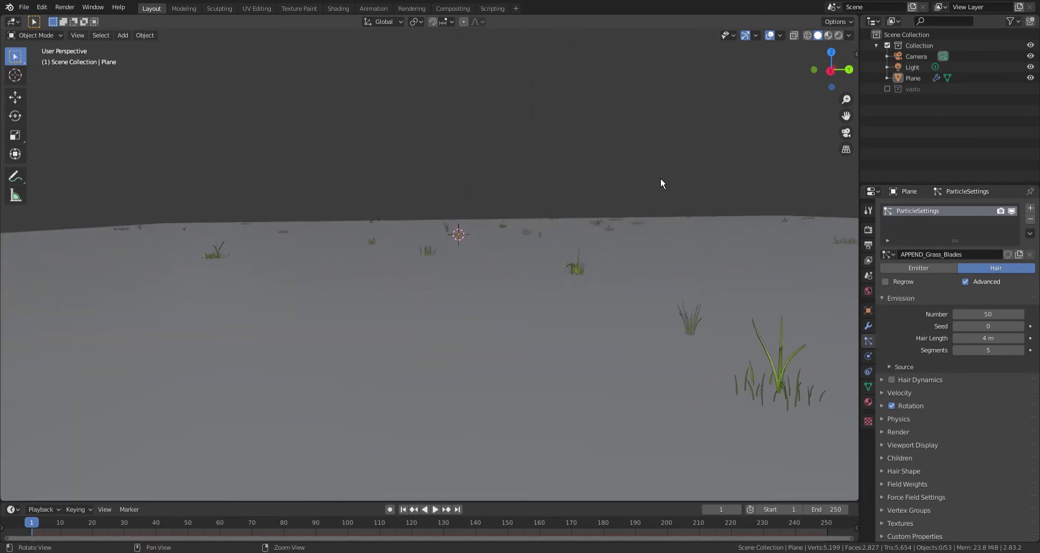
pyautogui.scroll(-4, 675, 298)
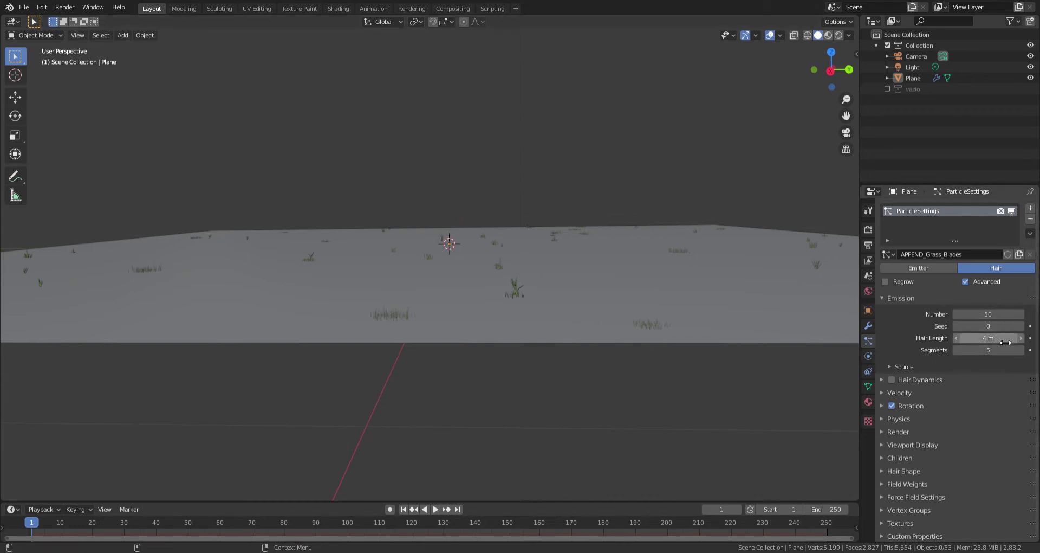
pyautogui.moveTo(781, 379); pyautogui.dragTo(775, 350, button='middle')
pyautogui.rightClick(791, 336)
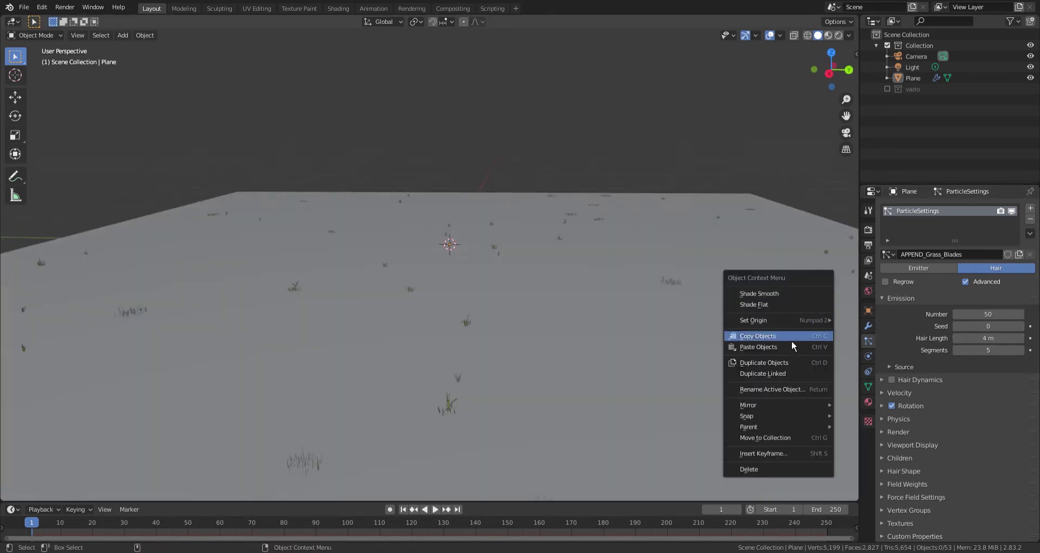
pyautogui.scroll(-4, 775, 317)
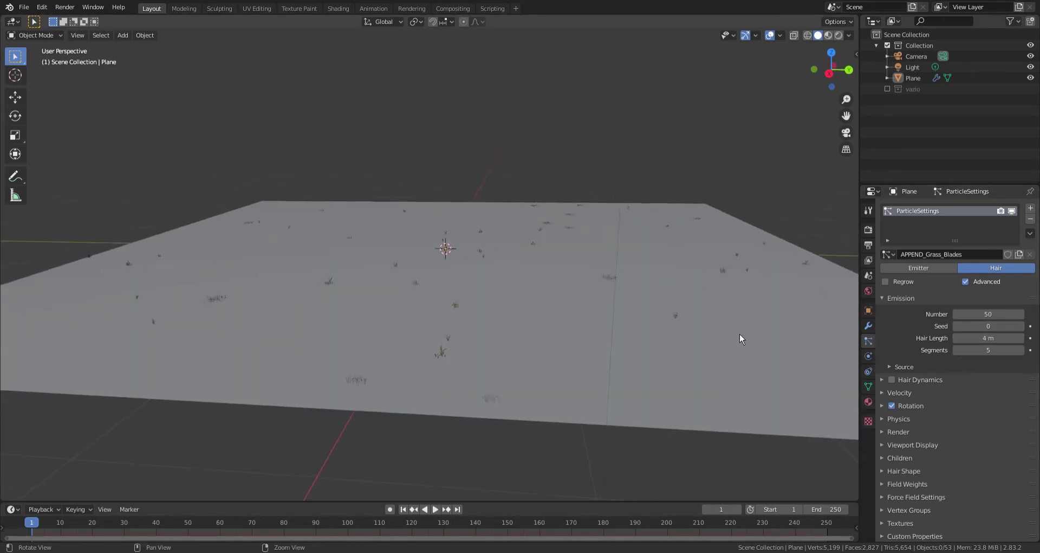
pyautogui.scroll(-1, 680, 335)
pyautogui.scroll(-1, 679, 347)
# Step: Set the plane's grass particle emission number to 10000
pyautogui.click(670, 306)
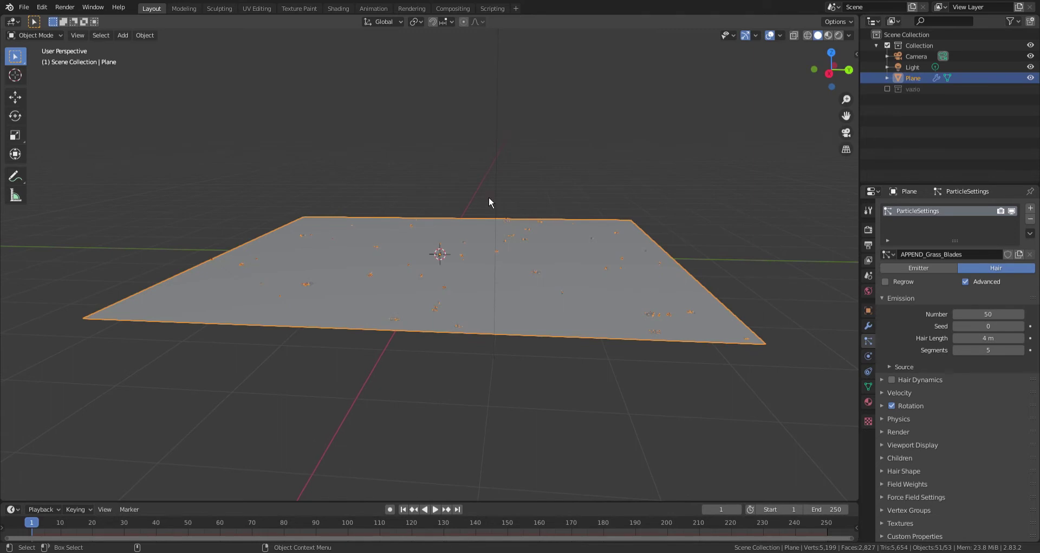
pyautogui.click(1004, 318)
pyautogui.write('10000')
pyautogui.press('Return')
pyautogui.click(775, 408)
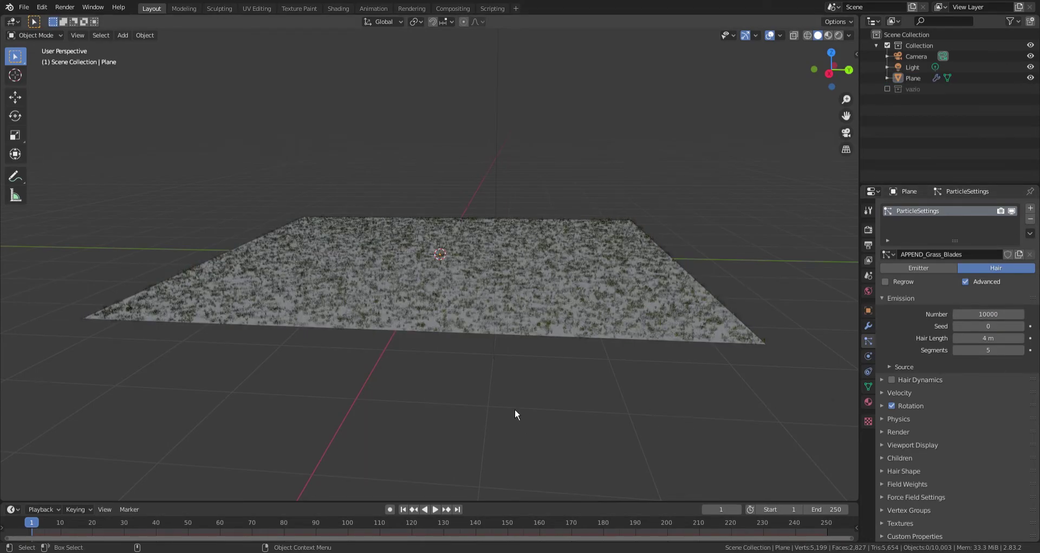
# Step: Inspect the density and height of the grass blades across the plane, up close and from afar
pyautogui.scroll(3, 597, 380)
pyautogui.moveTo(597, 379); pyautogui.dragTo(606, 353, button='middle')
pyautogui.scroll(6, 650, 309)
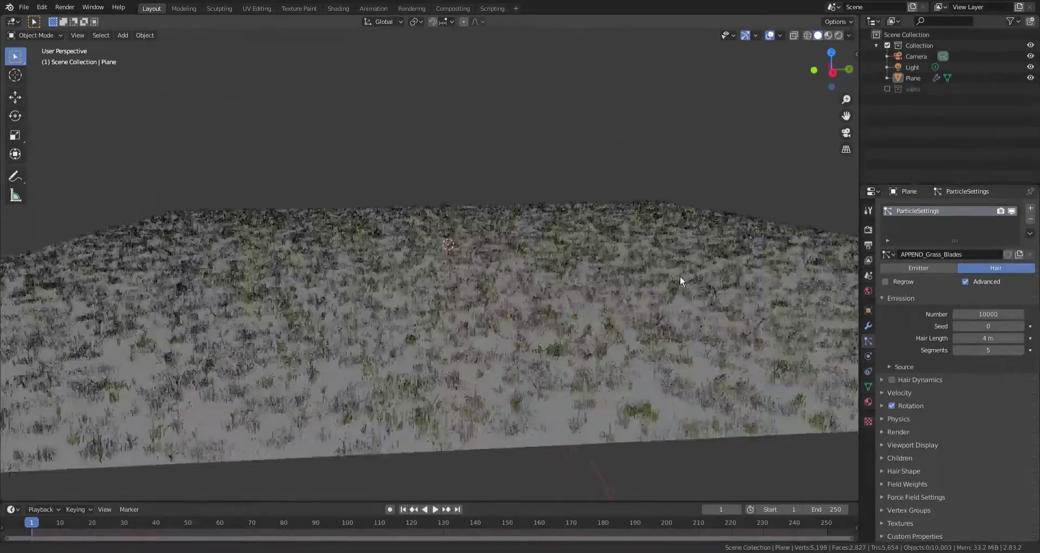
pyautogui.scroll(-10, 666, 298)
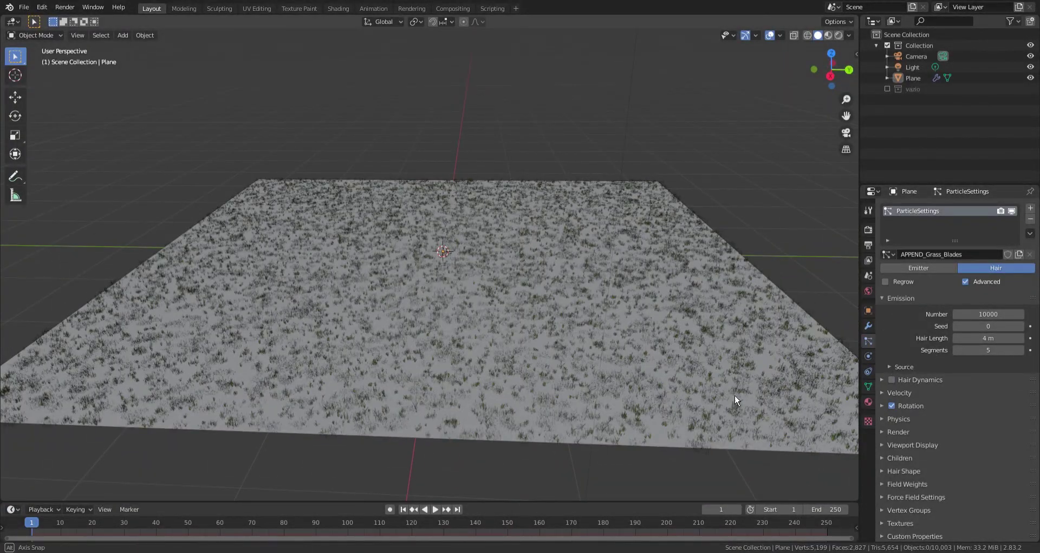
pyautogui.moveTo(736, 406); pyautogui.dragTo(766, 377, button='middle')
pyautogui.scroll(5, 623, 314)
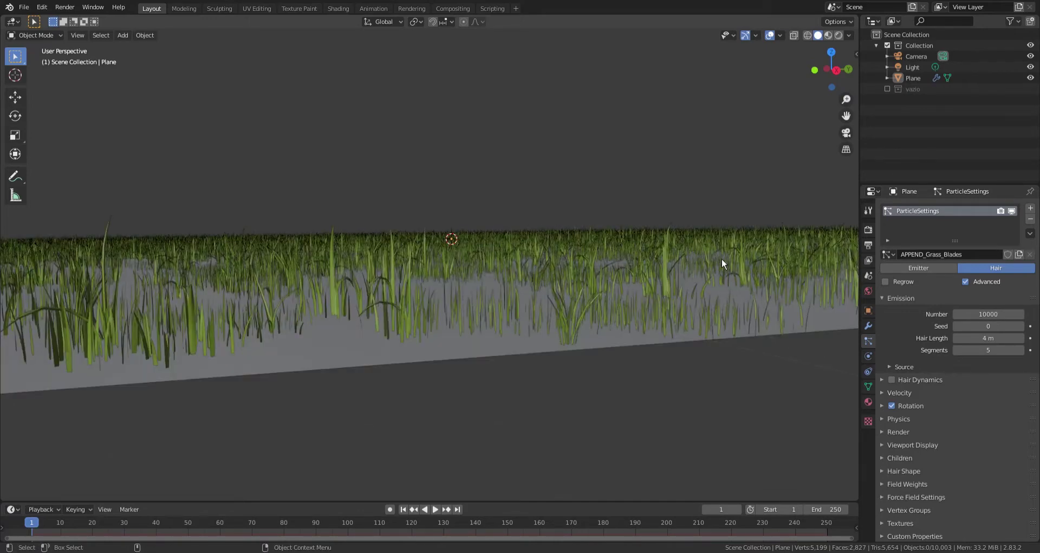
pyautogui.scroll(-5, 691, 293)
pyautogui.scroll(3, 691, 294)
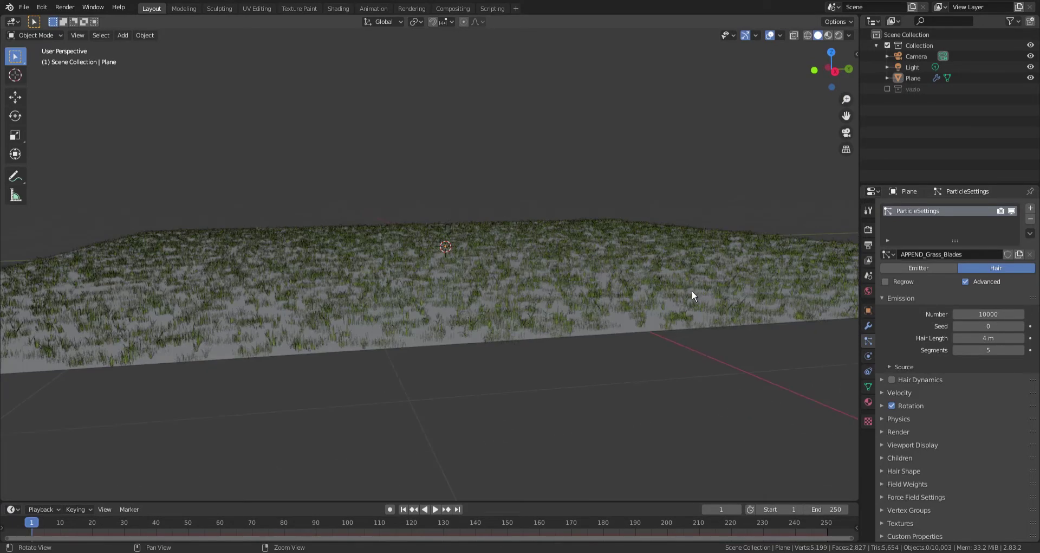
pyautogui.moveTo(706, 265); pyautogui.dragTo(667, 342, button='middle')
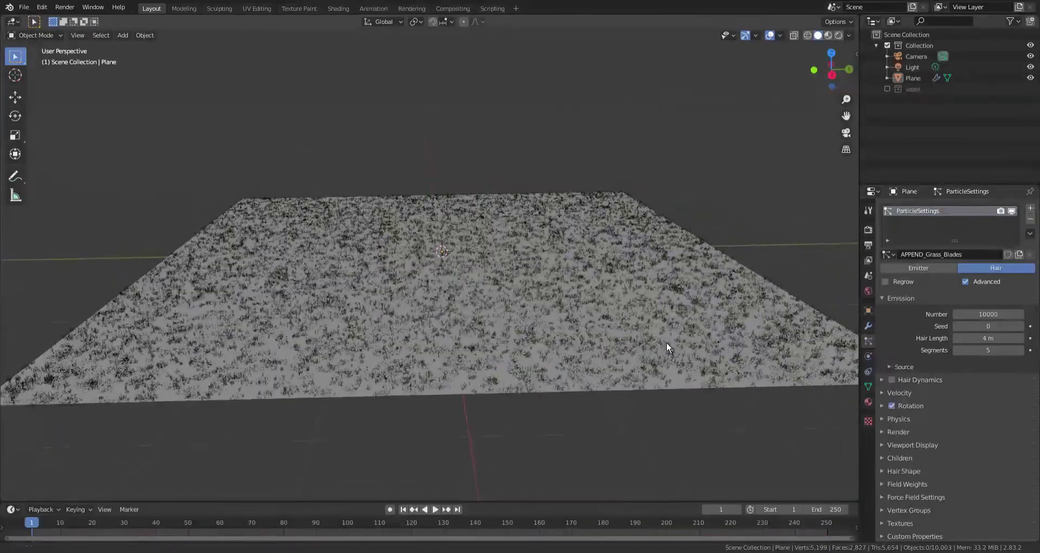
# Step: Set the hair length of the grass particles to 10 m
pyautogui.click(991, 338)
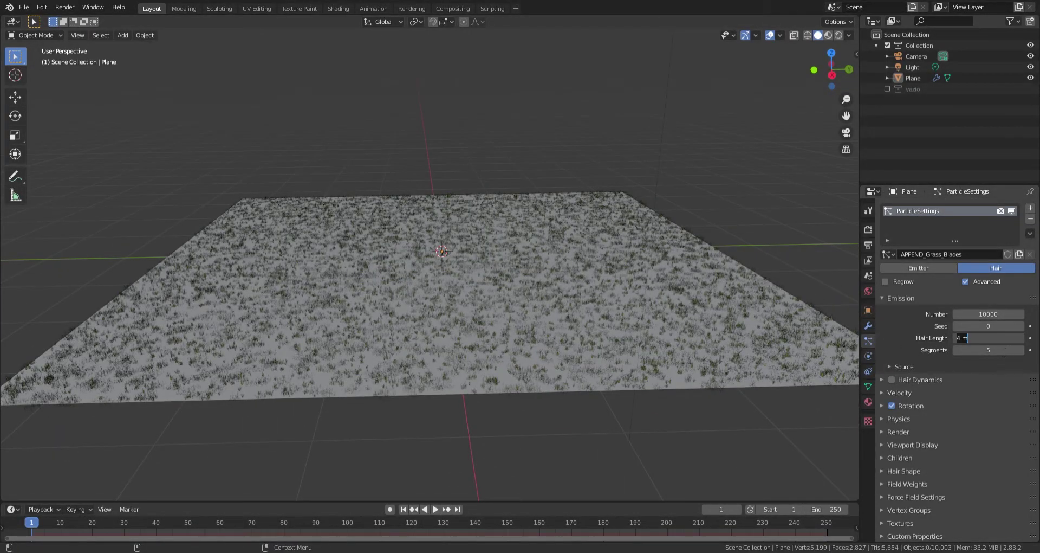
pyautogui.press('BackSpace')
pyautogui.press('BackSpace')
pyautogui.press('BackSpace')
pyautogui.write('10')
pyautogui.press('Return')
pyautogui.moveTo(554, 353); pyautogui.dragTo(642, 293, button='middle')
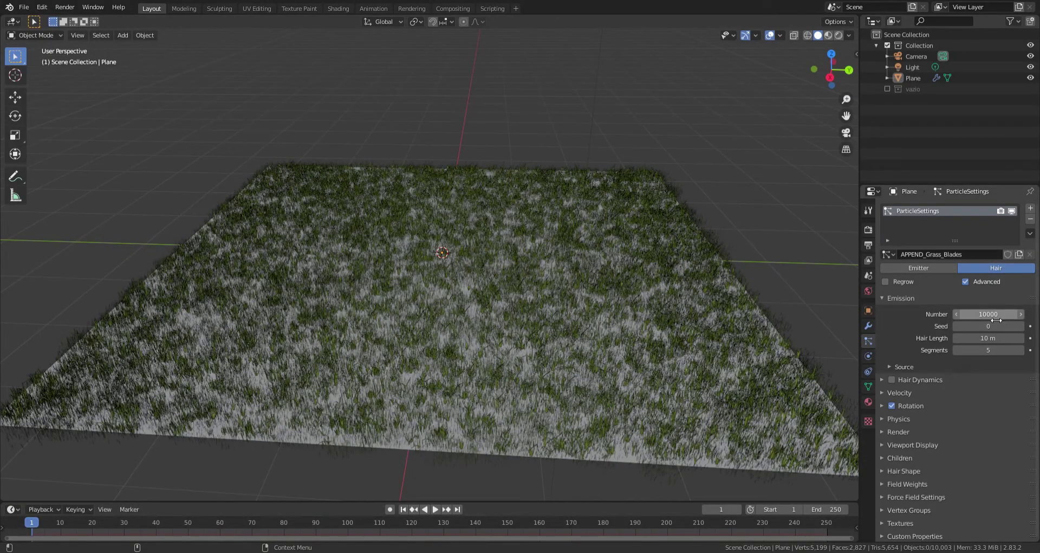
# Step: Raise the grass particle emission number to 80000
pyautogui.moveTo(704, 378); pyautogui.dragTo(714, 321, button='middle')
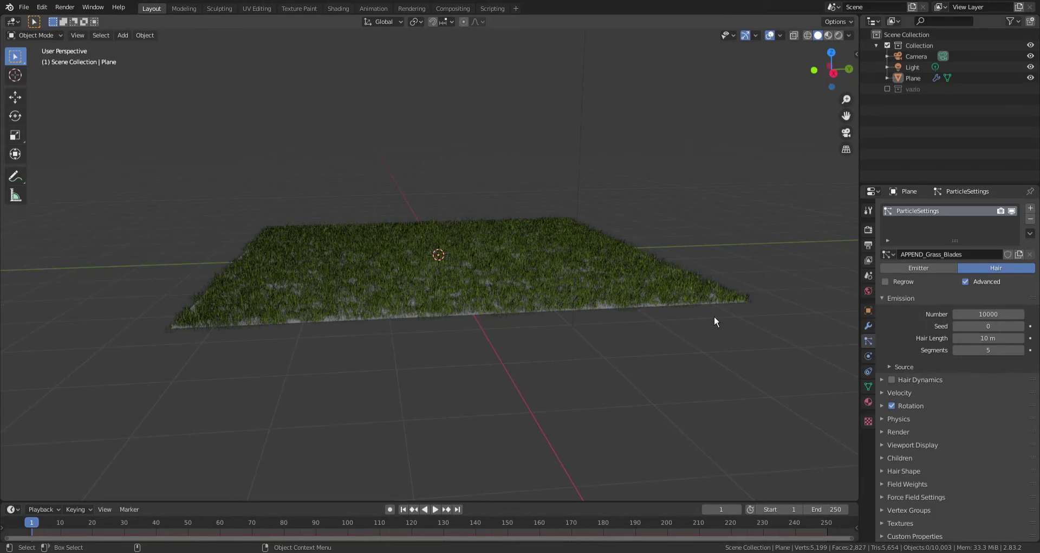
pyautogui.moveTo(715, 321); pyautogui.dragTo(769, 293, button='middle')
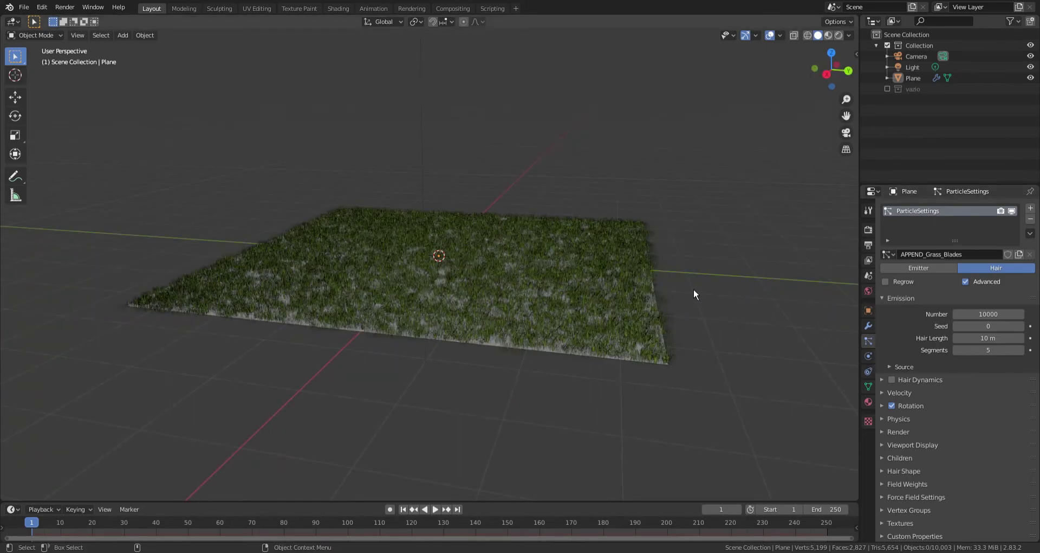
pyautogui.scroll(6, 603, 321)
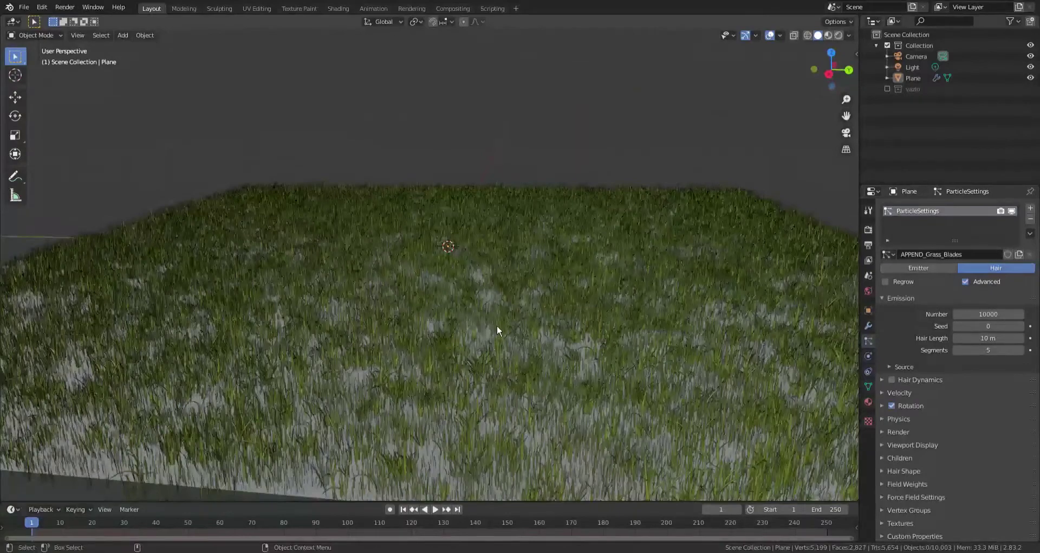
pyautogui.scroll(-4, 631, 277)
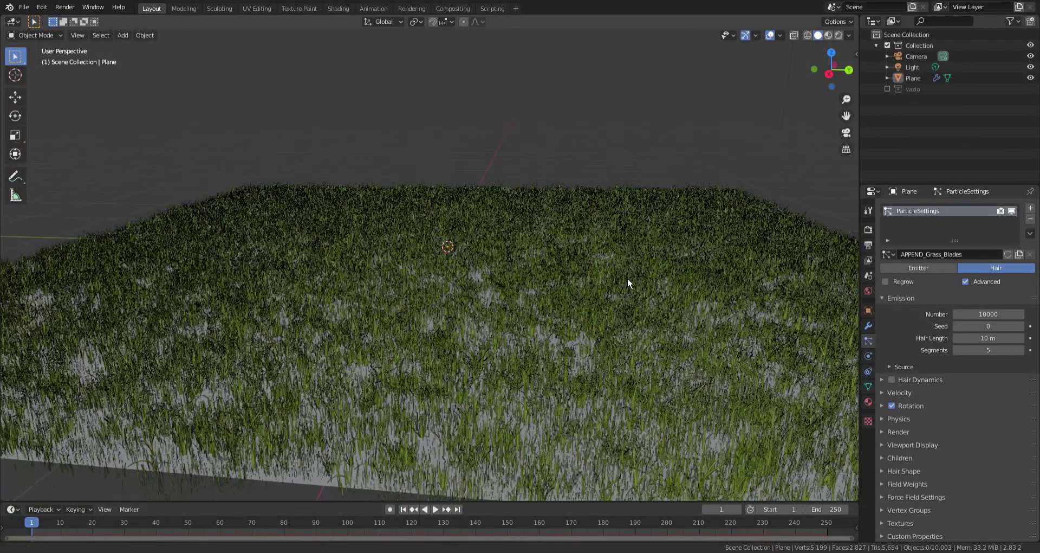
pyautogui.click(1000, 314)
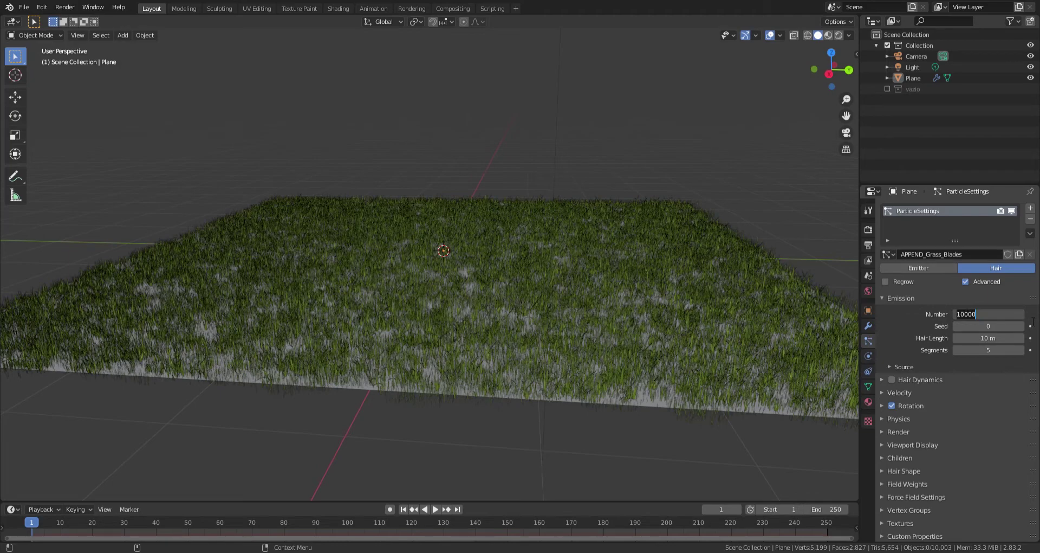
pyautogui.write('80000')
pyautogui.press('Return')
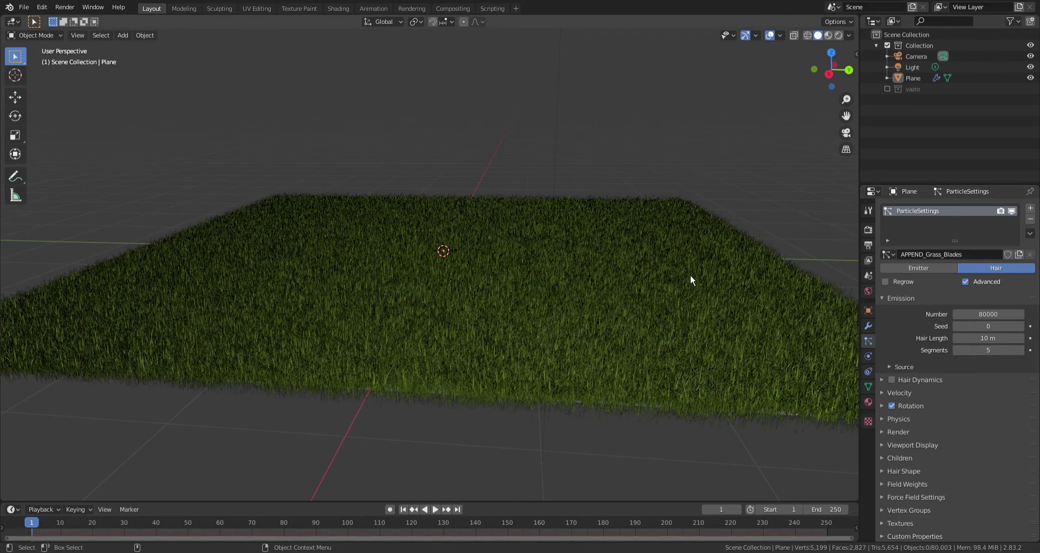
# Step: Inspect how fully the dense grass covers the plane from different angles
pyautogui.scroll(-3, 658, 381)
pyautogui.moveTo(652, 401); pyautogui.dragTo(774, 295, button='middle')
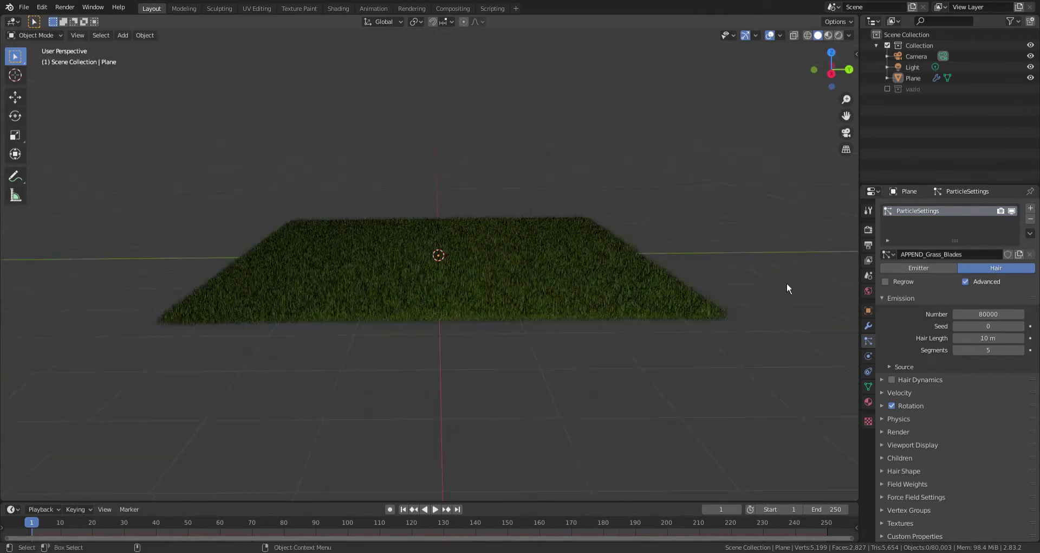
pyautogui.moveTo(701, 314); pyautogui.dragTo(702, 343, button='middle')
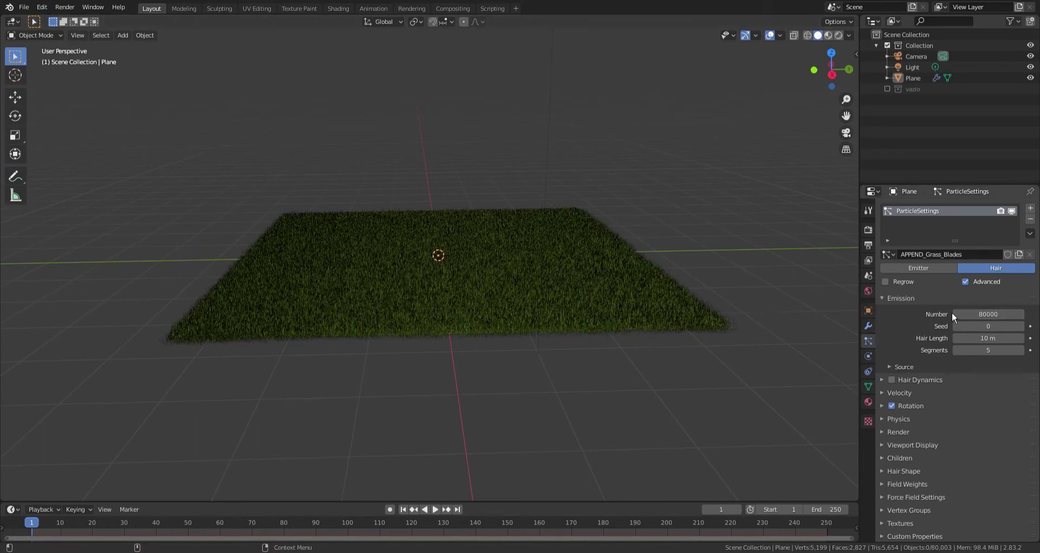
pyautogui.click(1013, 213)
pyautogui.moveTo(758, 358); pyautogui.dragTo(678, 250, button='middle')
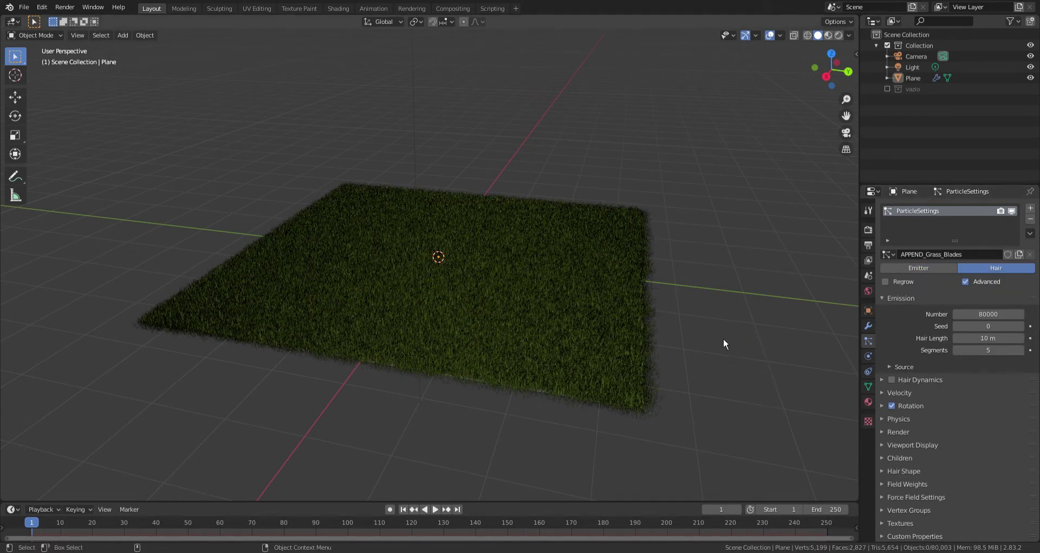
pyautogui.moveTo(760, 352); pyautogui.dragTo(750, 283, button='middle')
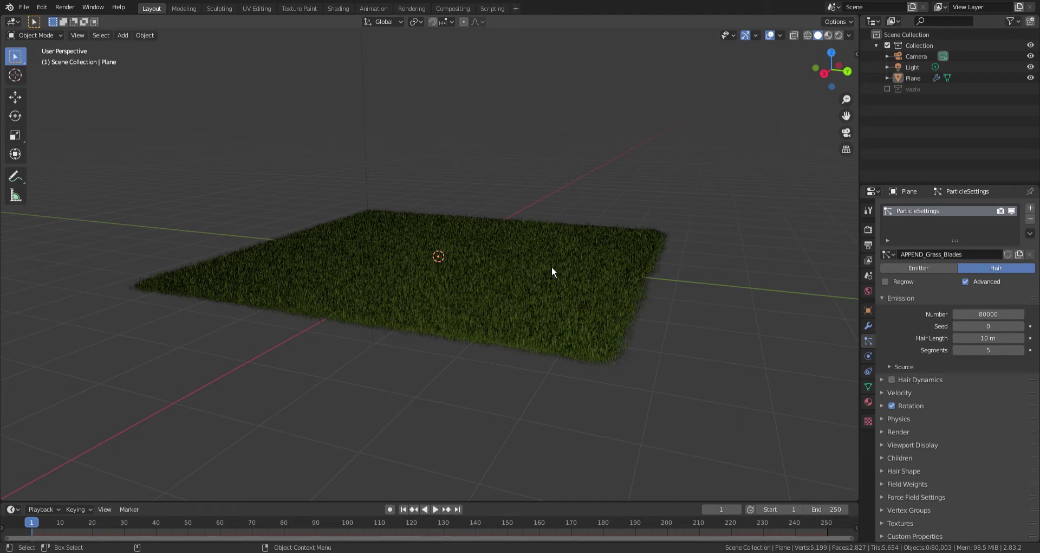
# Step: Try grass particle emission numbers of 40000 and 3000
pyautogui.click(994, 316)
pyautogui.write('40000')
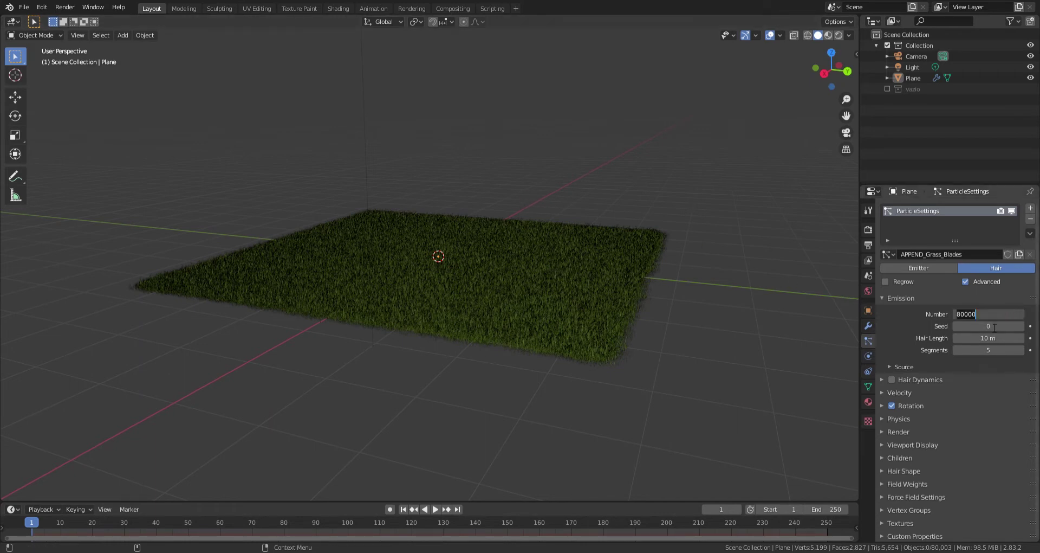
pyautogui.press('Return')
pyautogui.click(993, 315)
pyautogui.write('3000')
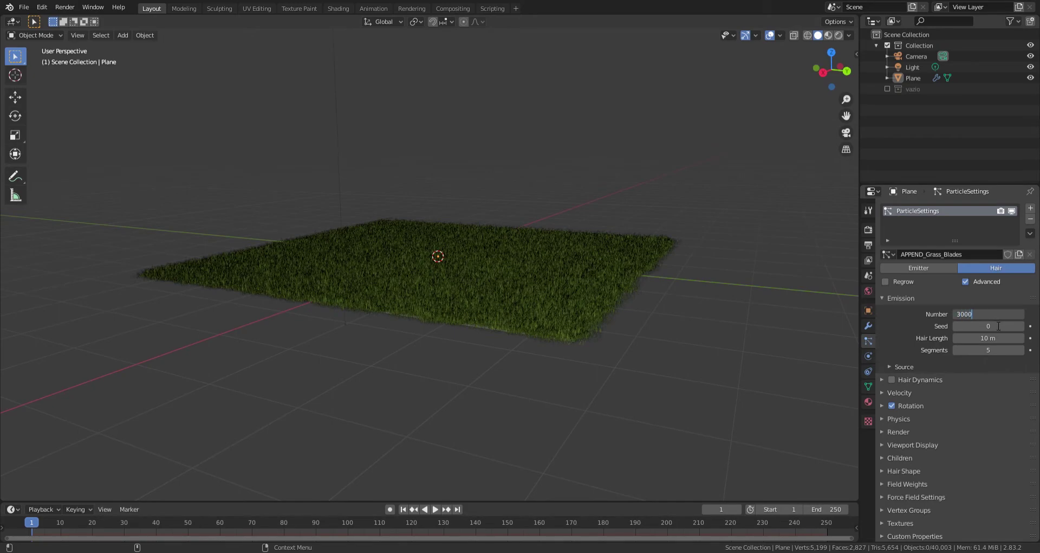
pyautogui.press('Return')
# Step: Set the grass particle emission number to 30000 and check the plane's coverage
pyautogui.click(1001, 314)
pyautogui.write('30000')
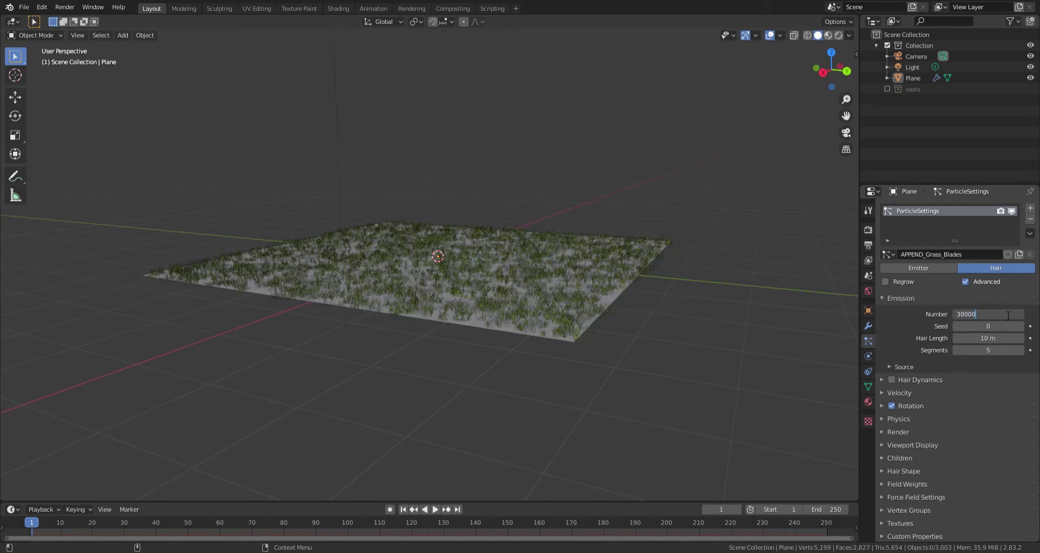
pyautogui.press('Return')
pyautogui.moveTo(660, 325); pyautogui.dragTo(715, 361, button='middle')
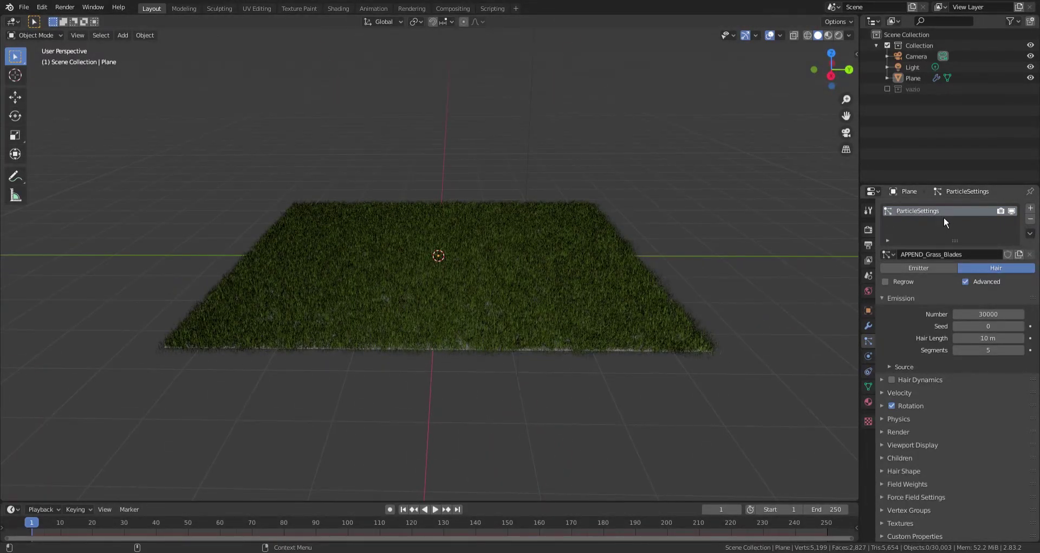
# Step: Rename the plane's grass particle system to "grama"
pyautogui.doubleClick(941, 215)
pyautogui.write('grama')
pyautogui.press('Return')
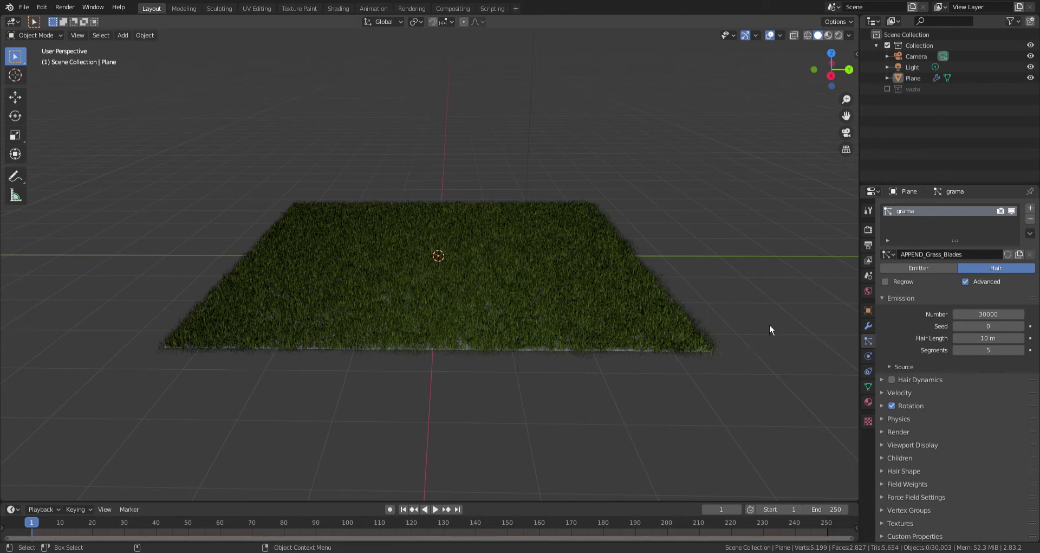
# Step: Append the APPEND_Flower particle settings from APPEND_grass.blend and delete the extra object that comes with them
pyautogui.click(24, 7)
pyautogui.click(64, 129)
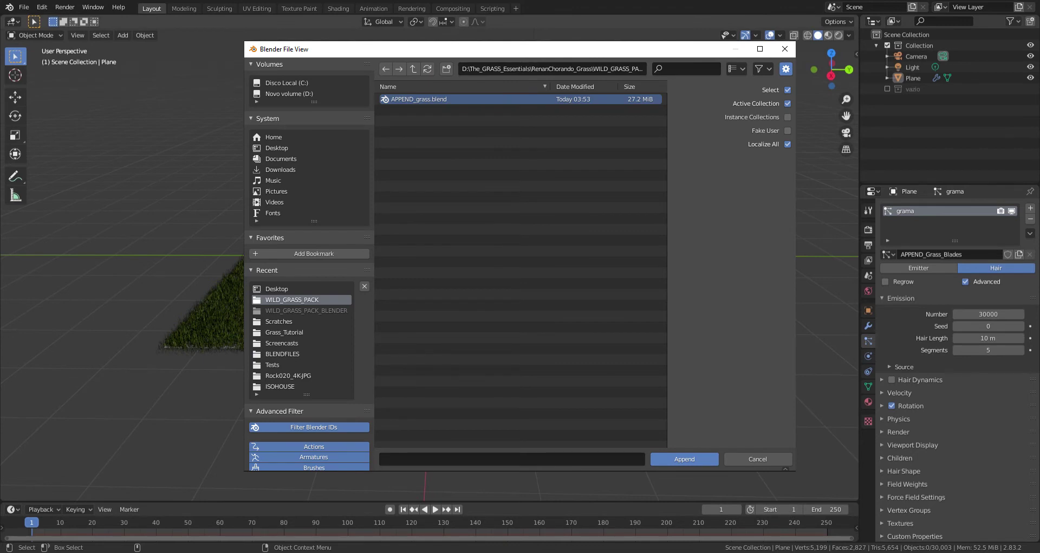
pyautogui.press('Return')
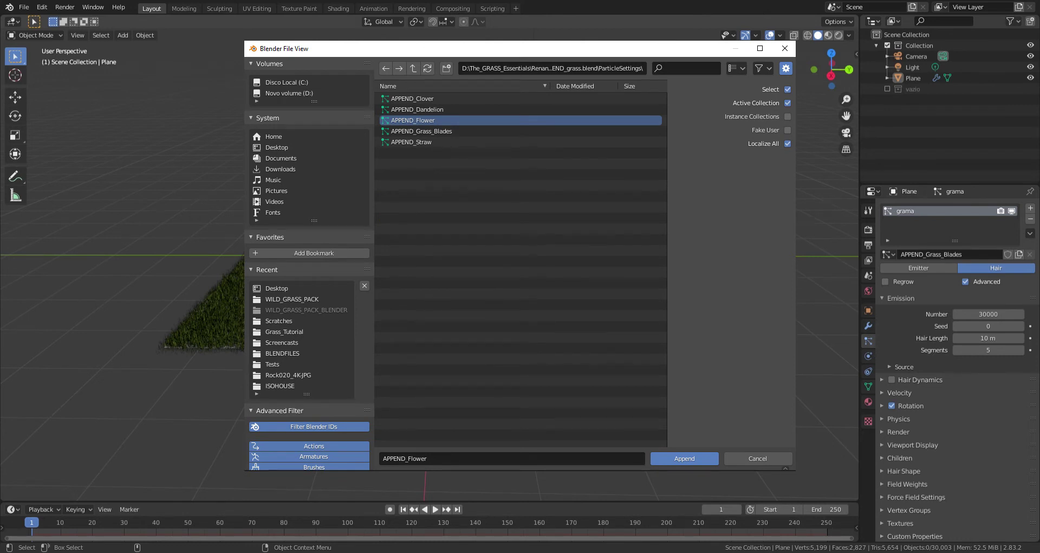
pyautogui.press('Return')
pyautogui.moveTo(416, 100); pyautogui.dragTo(508, 172)
pyautogui.click(443, 148)
pyautogui.click(885, 101)
pyautogui.rightClick(902, 97)
pyautogui.click(909, 95)
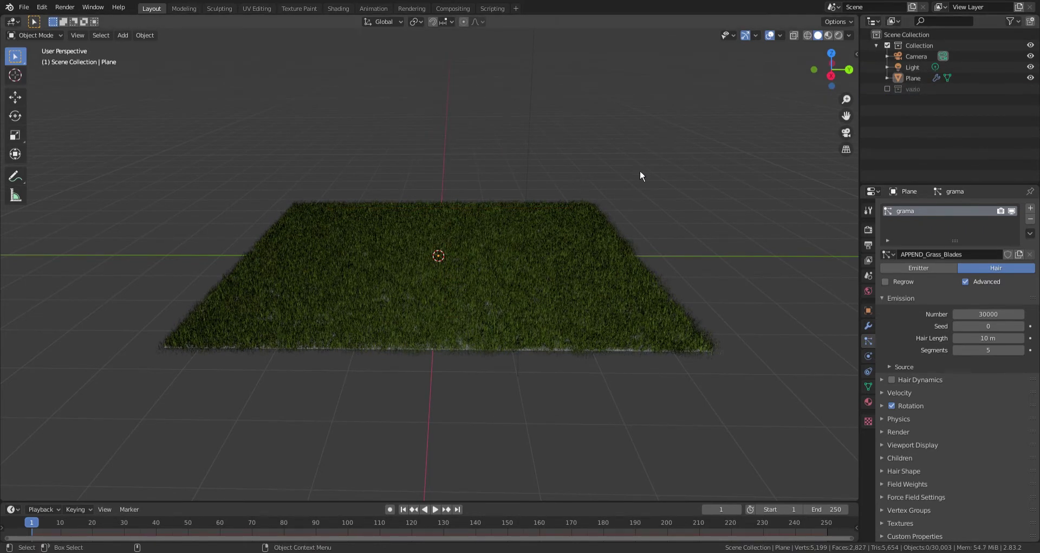
# Step: Add a second particle system to the plane and assign it the APPEND_Flower settings
pyautogui.click(573, 277)
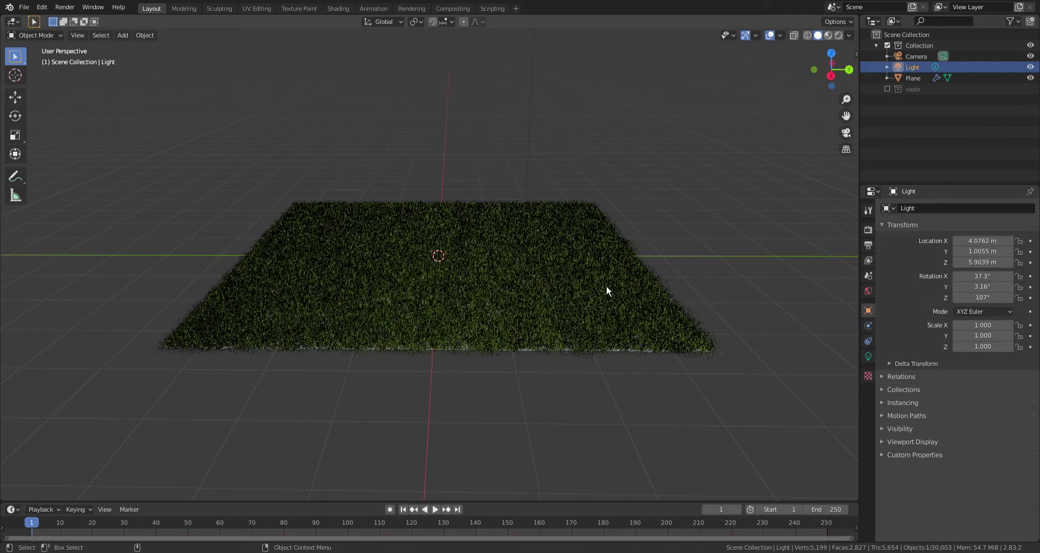
pyautogui.click(557, 350)
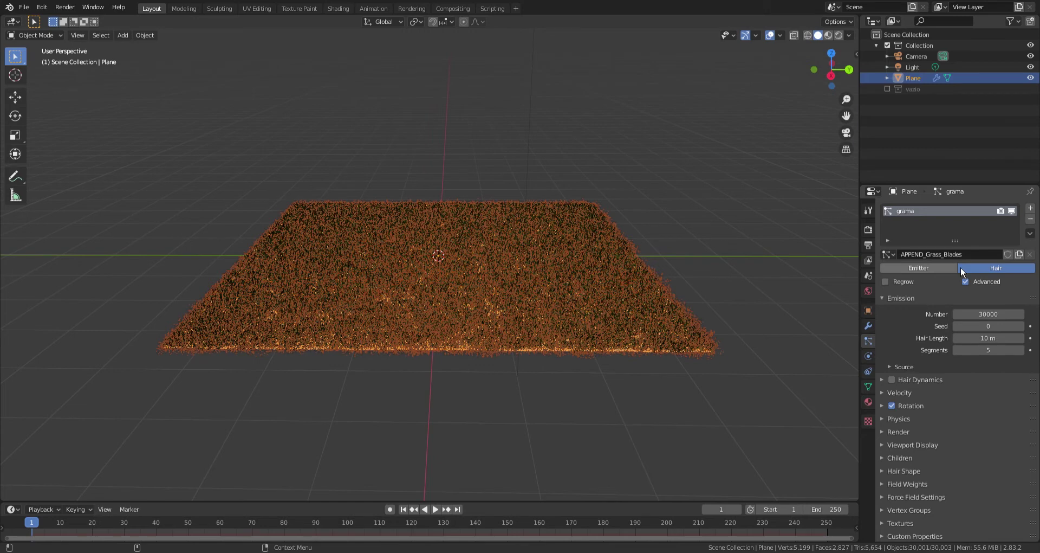
pyautogui.click(1030, 209)
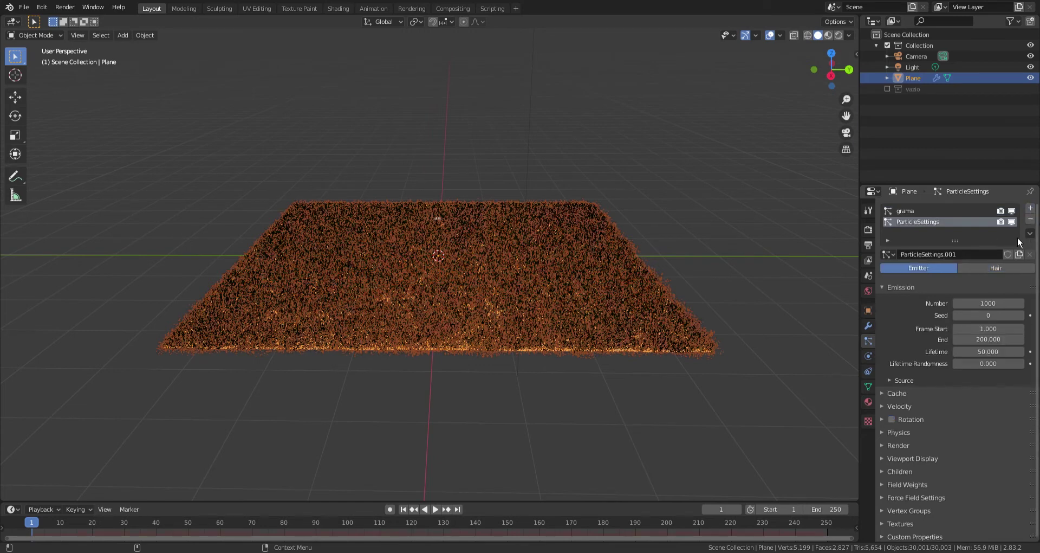
pyautogui.click(888, 255)
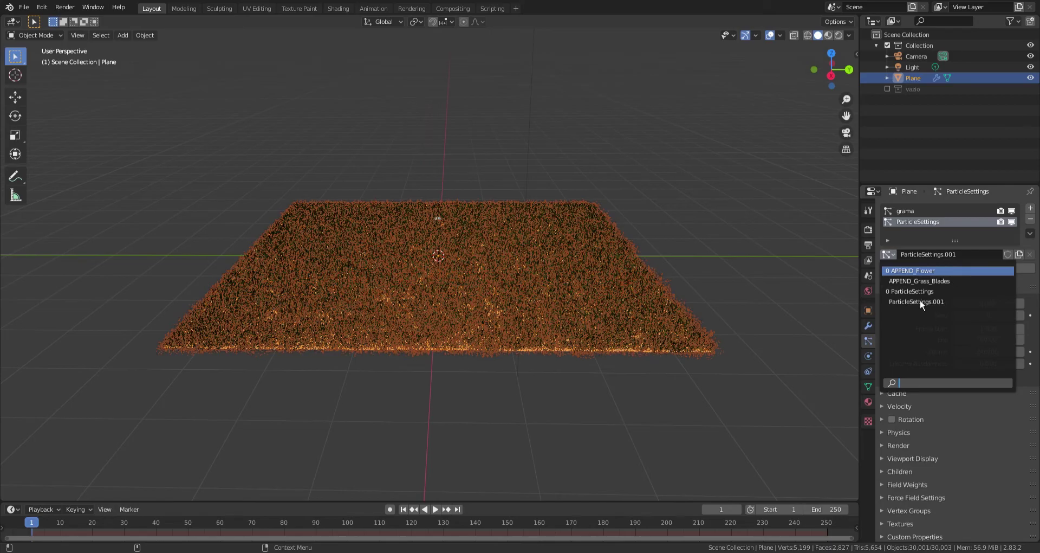
pyautogui.press('Return')
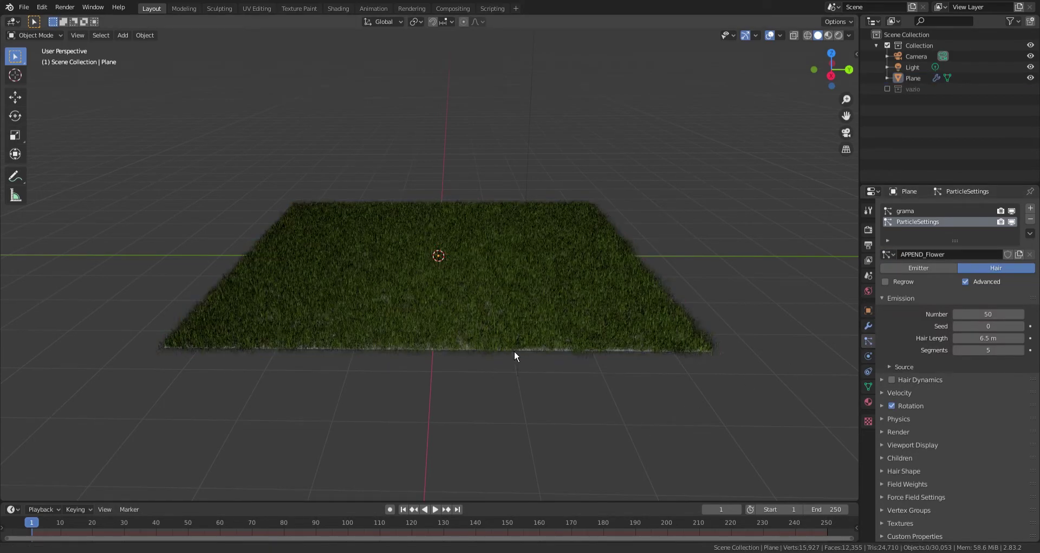
# Step: Try a hair length of 50 m on the flower particle system
pyautogui.scroll(5, 515, 350)
pyautogui.scroll(-4, 623, 320)
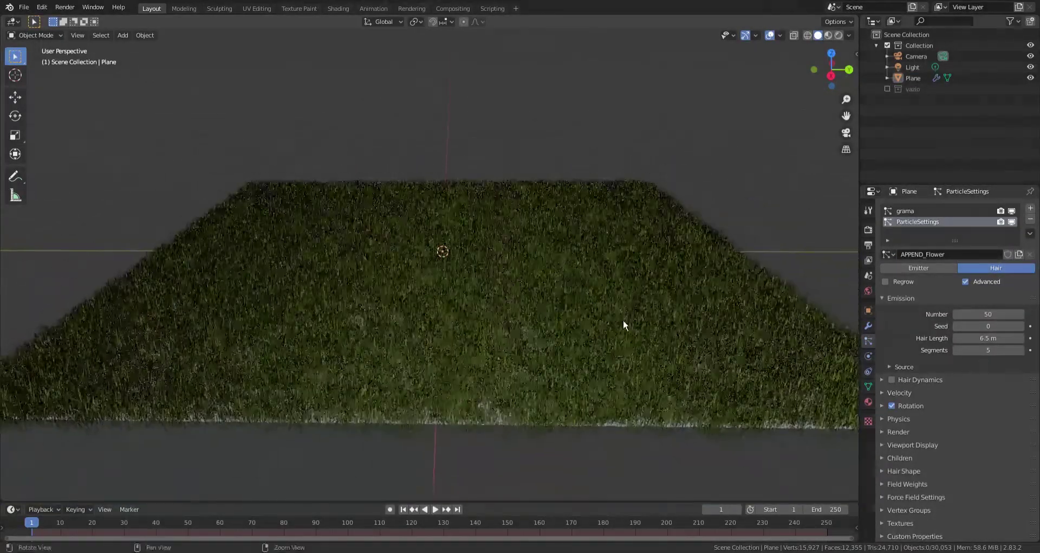
pyautogui.click(991, 338)
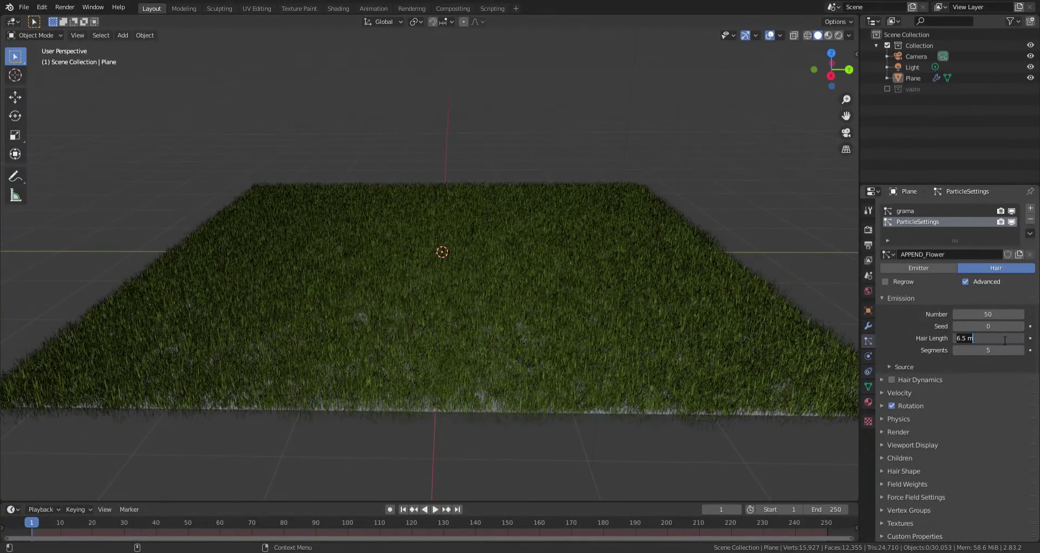
pyautogui.hotkey('ctrl', 'a')
pyautogui.write('50')
pyautogui.press('Return')
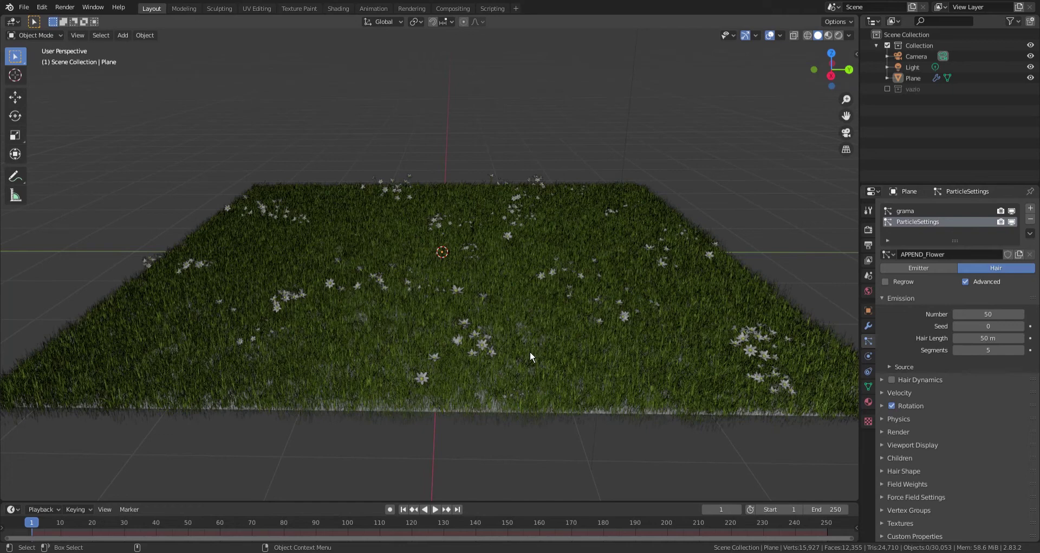
# Step: Set the flower emission number to 600 and hair length to 20 m, and check the flowers on the plane
pyautogui.scroll(-3, 530, 356)
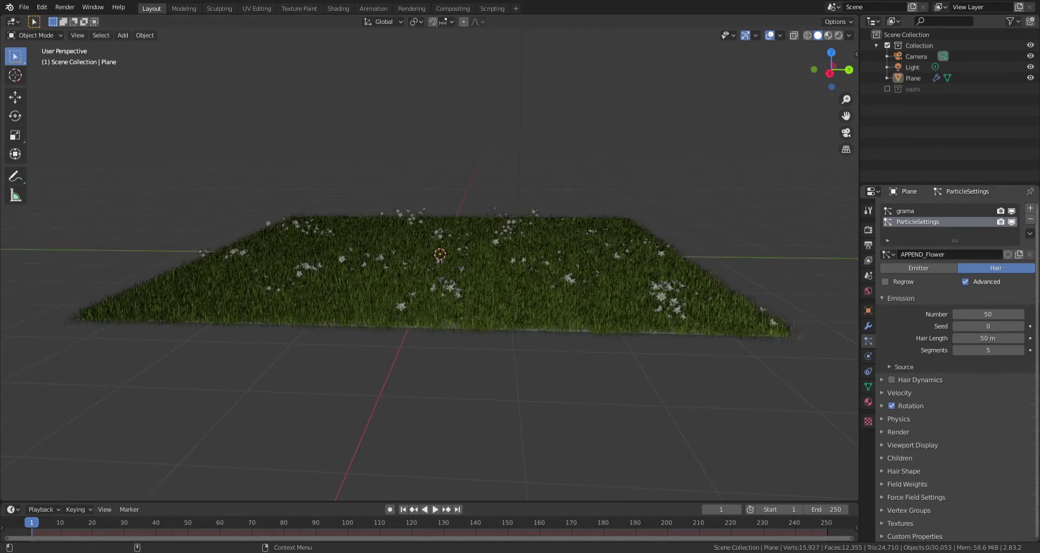
pyautogui.click(997, 315)
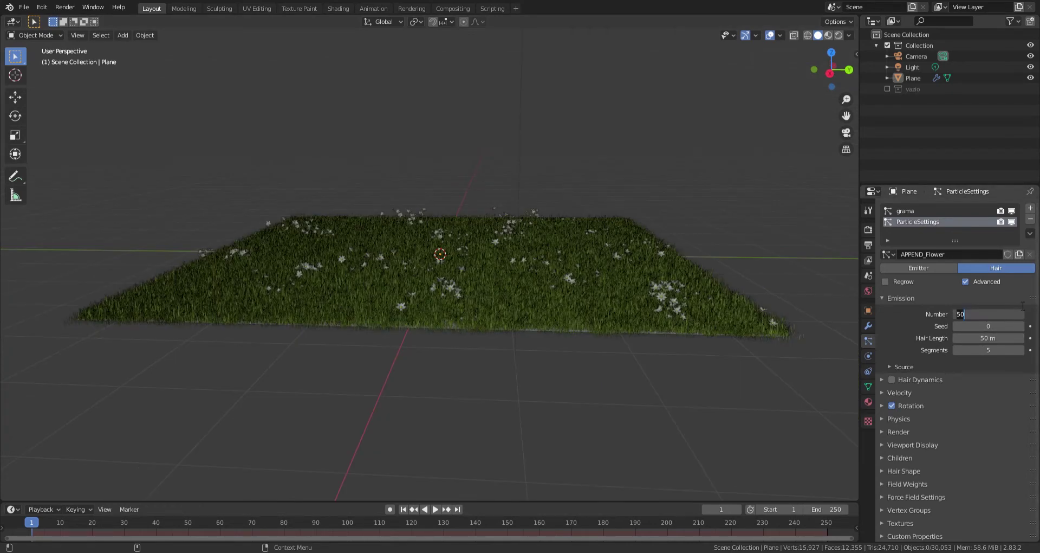
pyautogui.write('600')
pyautogui.press('Return')
pyautogui.click(992, 337)
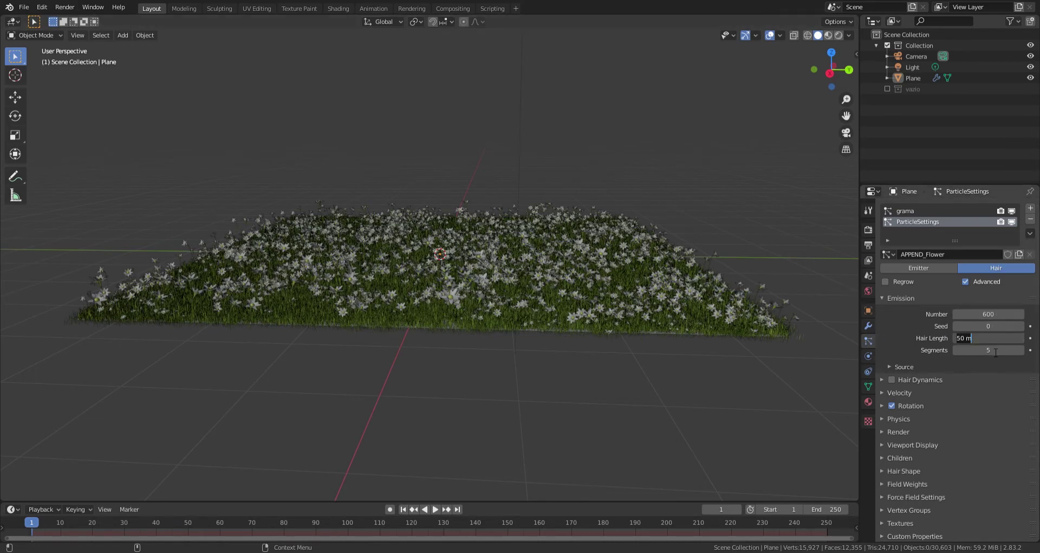
pyautogui.write('20')
pyautogui.press('Return')
pyautogui.moveTo(607, 379)
pyautogui.mouseDown(button='middle')
pyautogui.moveTo(632, 418)
pyautogui.moveTo(600, 377)
pyautogui.mouseUp(button='middle')
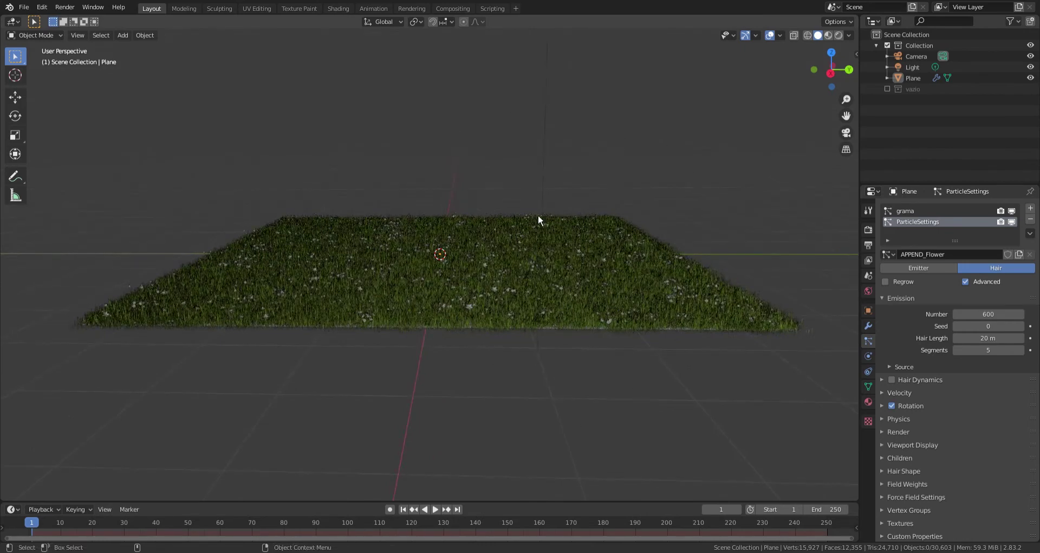
pyautogui.moveTo(505, 343); pyautogui.dragTo(487, 311, button='middle')
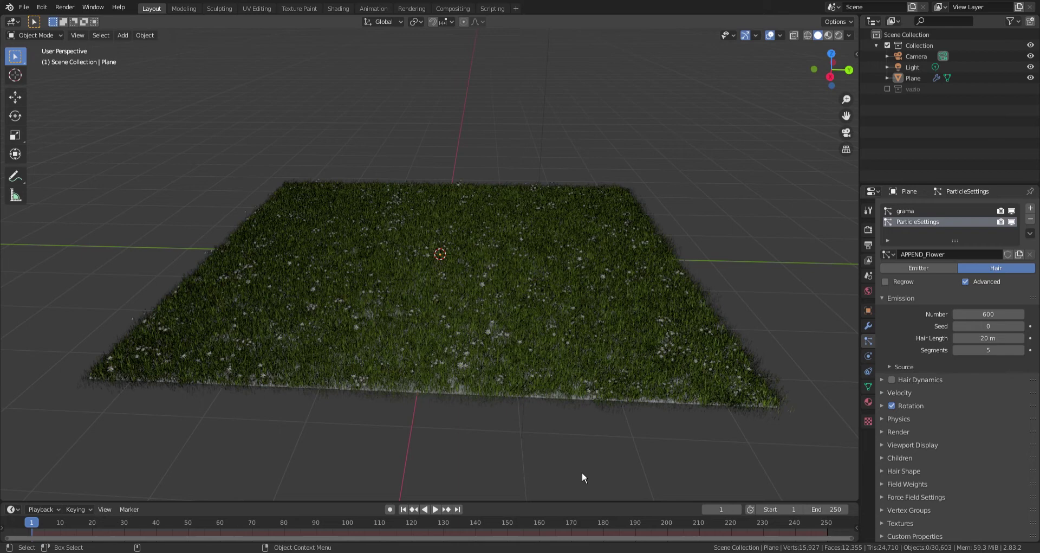
# Step: Rename the second particle system to "flower" and compare its settings with those of grama
pyautogui.doubleClick(933, 227)
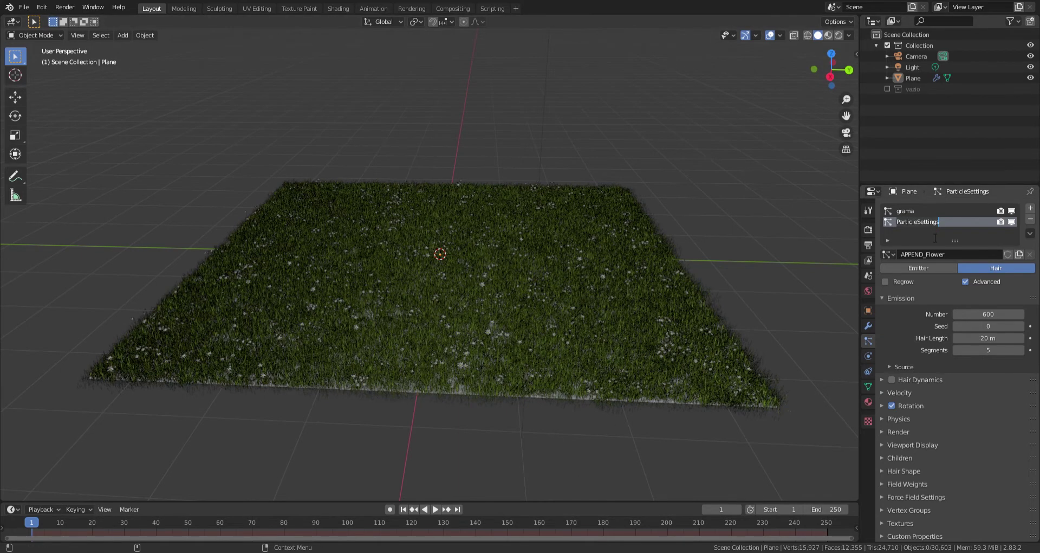
pyautogui.write('flower')
pyautogui.press('Return')
pyautogui.click(915, 213)
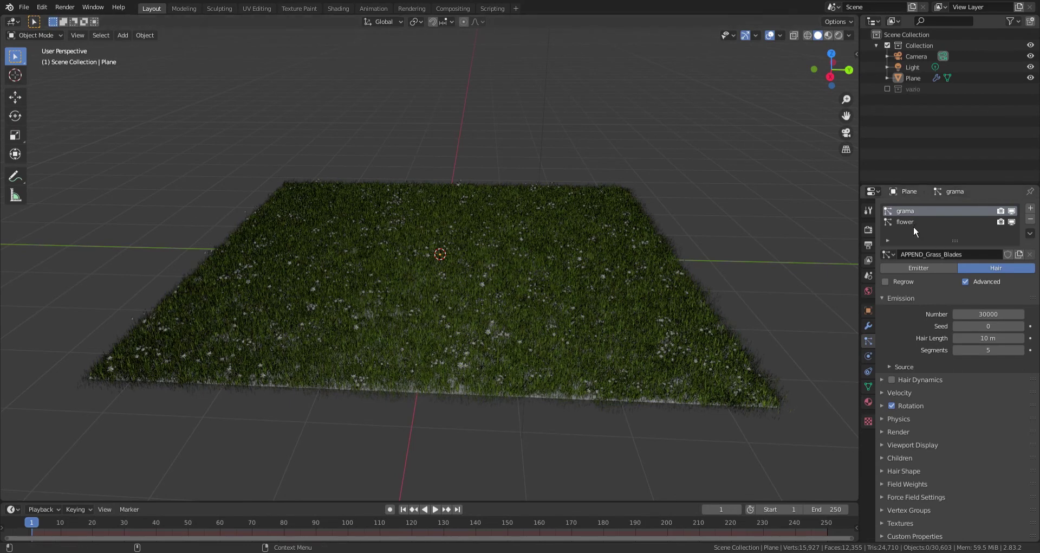
pyautogui.click(914, 223)
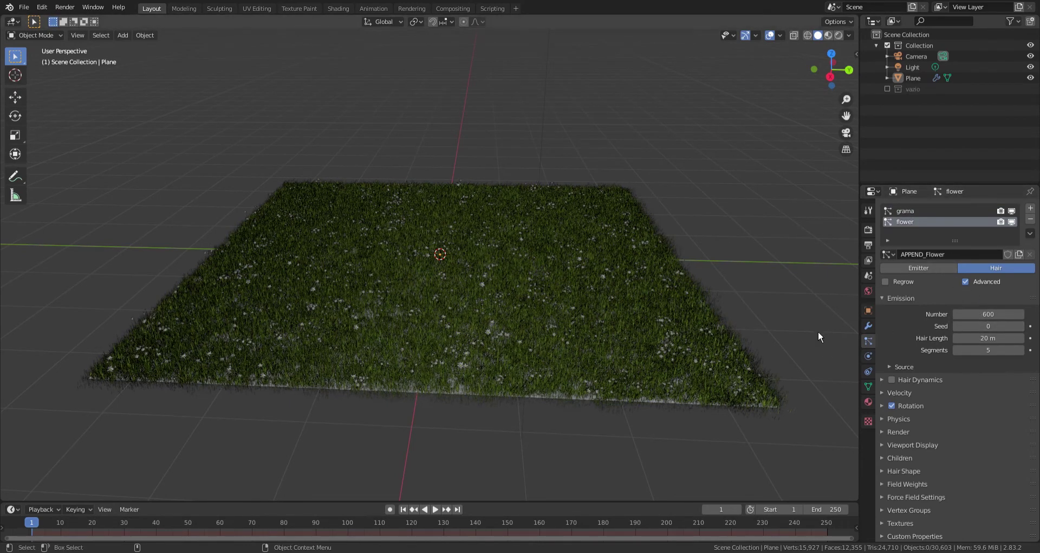
# Step: Try seed values of 123, 456456 and 567 for the flower distribution
pyautogui.click(998, 327)
pyautogui.write('123')
pyautogui.press('Return')
pyautogui.click(999, 331)
pyautogui.write('456456')
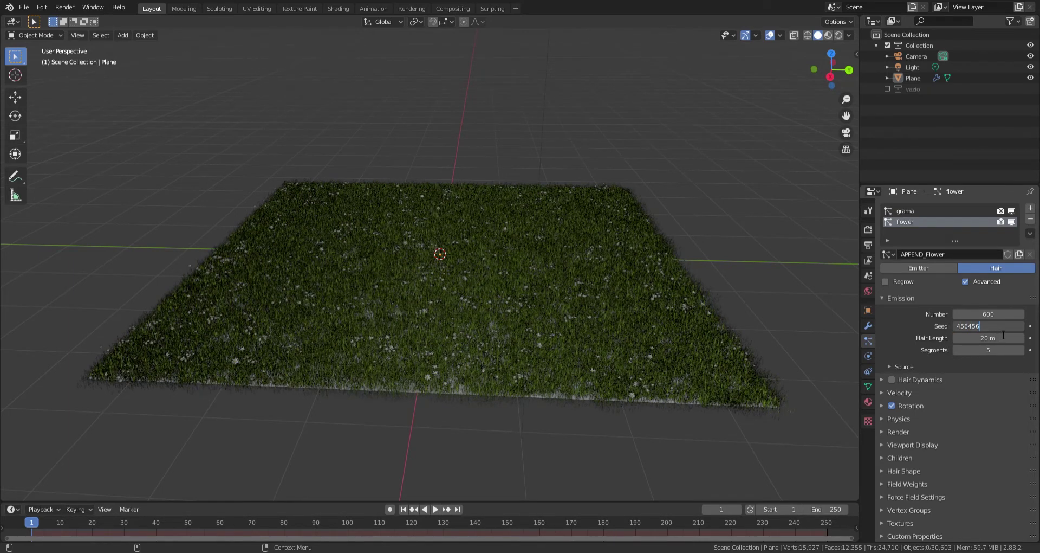
pyautogui.press('Return')
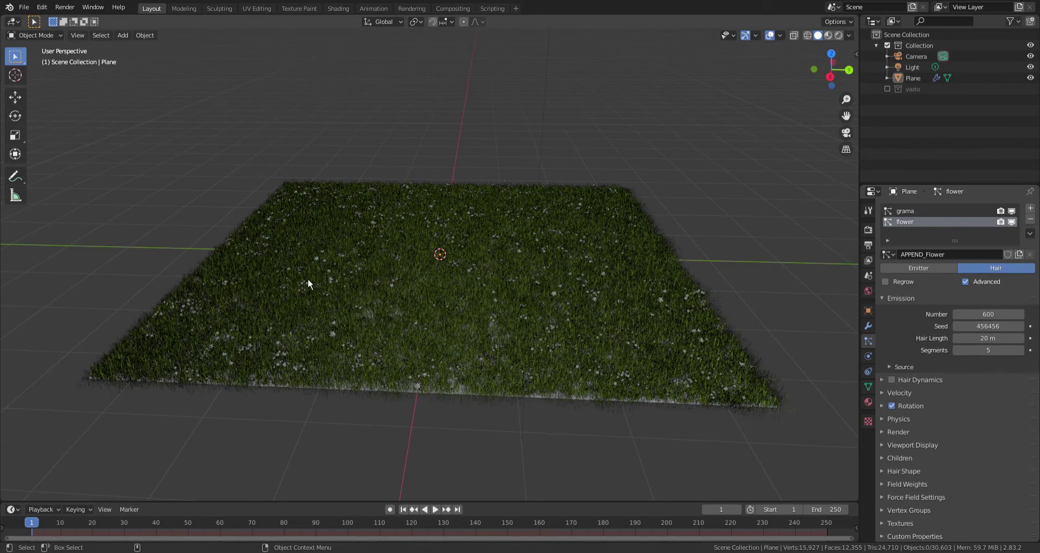
pyautogui.click(1005, 325)
pyautogui.write('567')
pyautogui.press('Return')
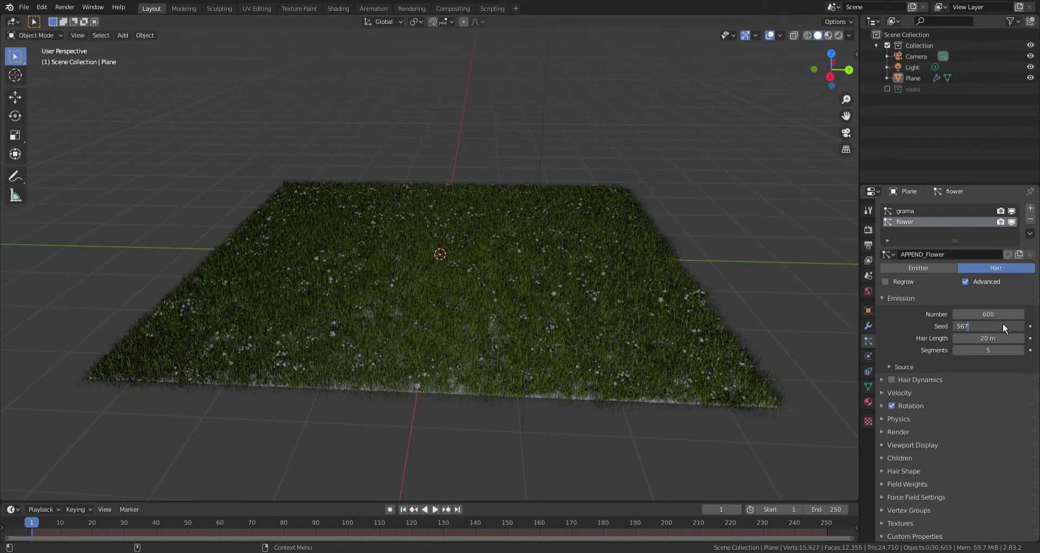
# Step: Set the flower particle seed to 1254
pyautogui.click(992, 327)
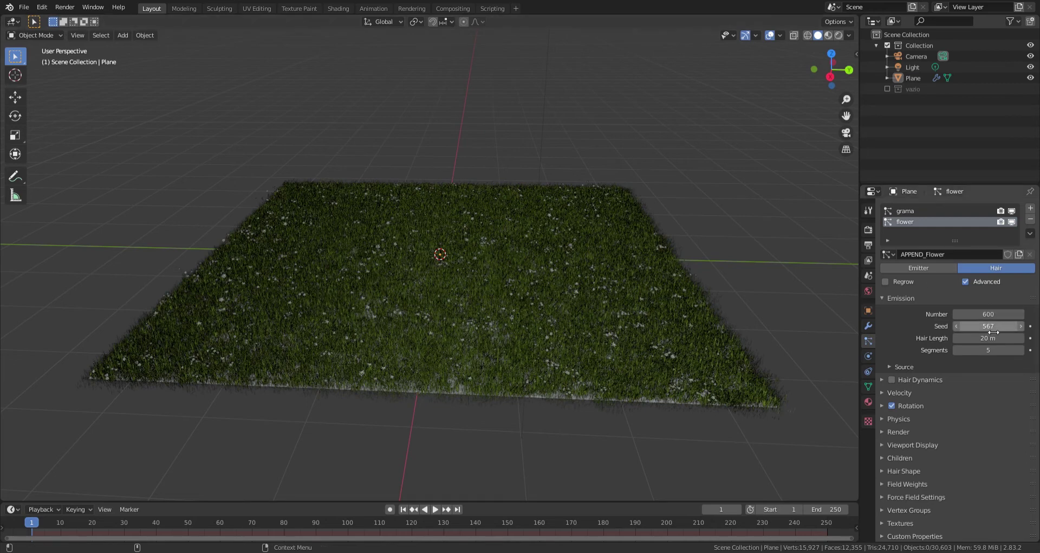
pyautogui.write('1254')
pyautogui.press('Return')
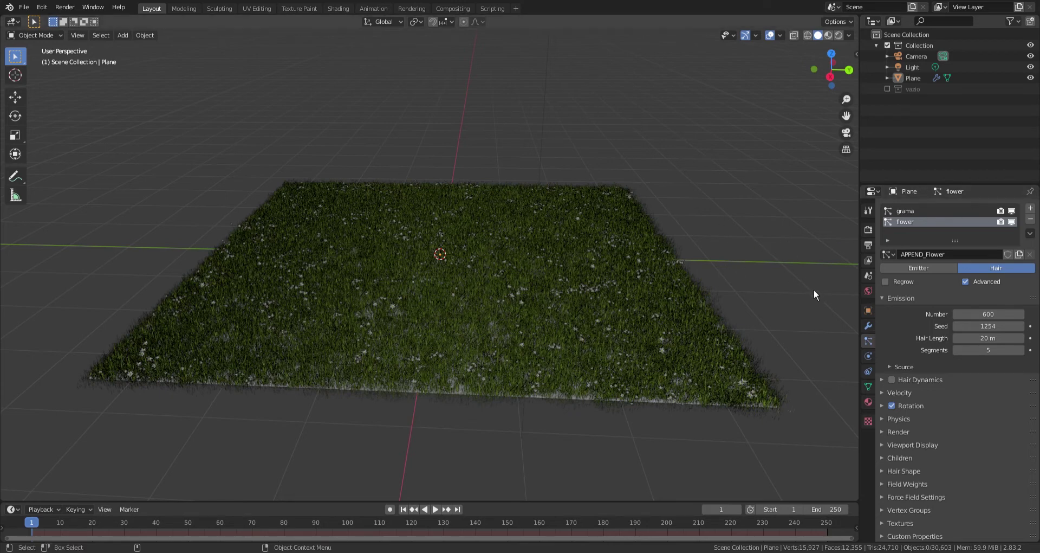
# Step: Append the APPEND_Dandelion particle settings from APPEND_grass.blend and delete the texture offset empty that comes with them
pyautogui.moveTo(190, 150); pyautogui.dragTo(310, 233)
pyautogui.click(297, 163)
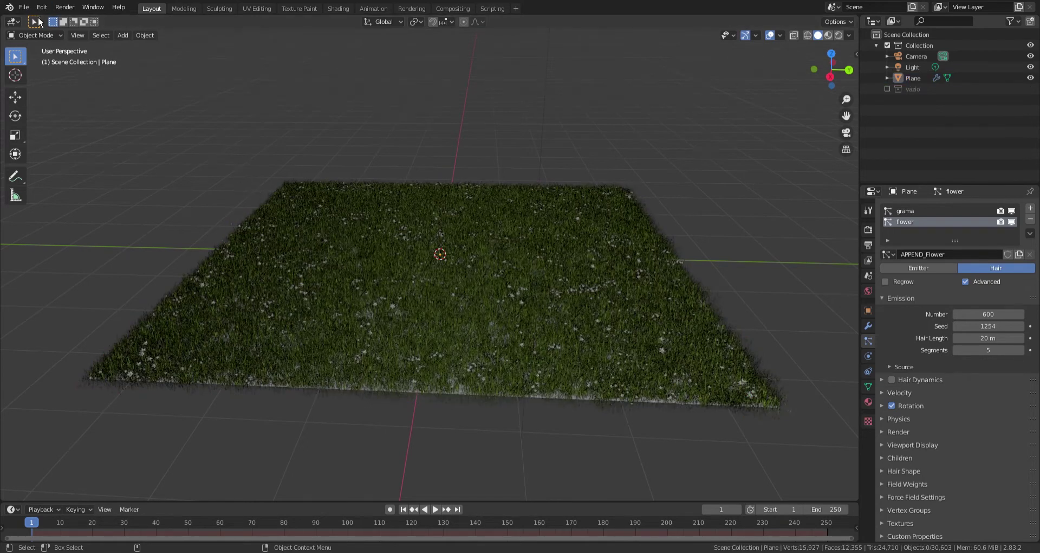
pyautogui.click(25, 7)
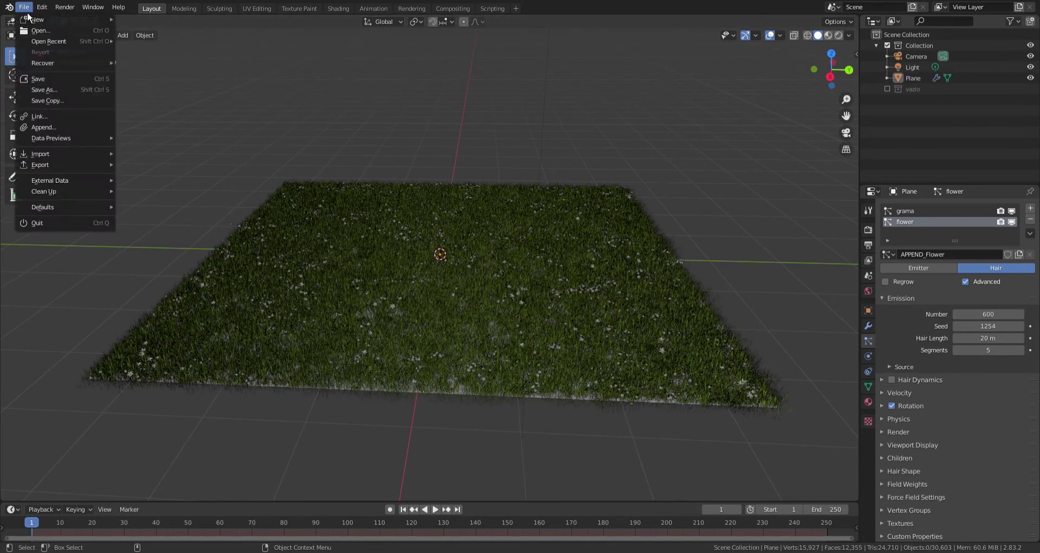
pyautogui.click(67, 127)
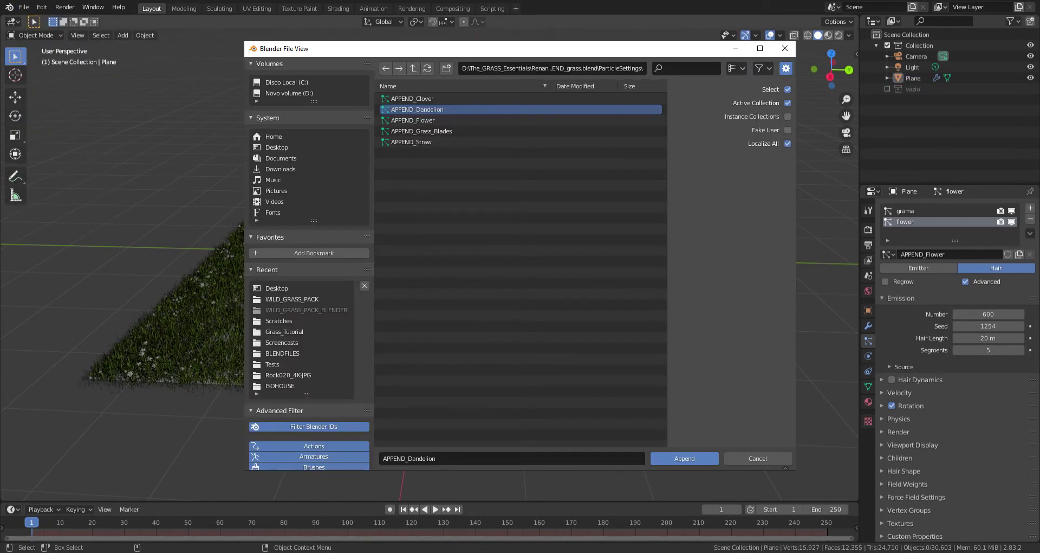
pyautogui.press('Return')
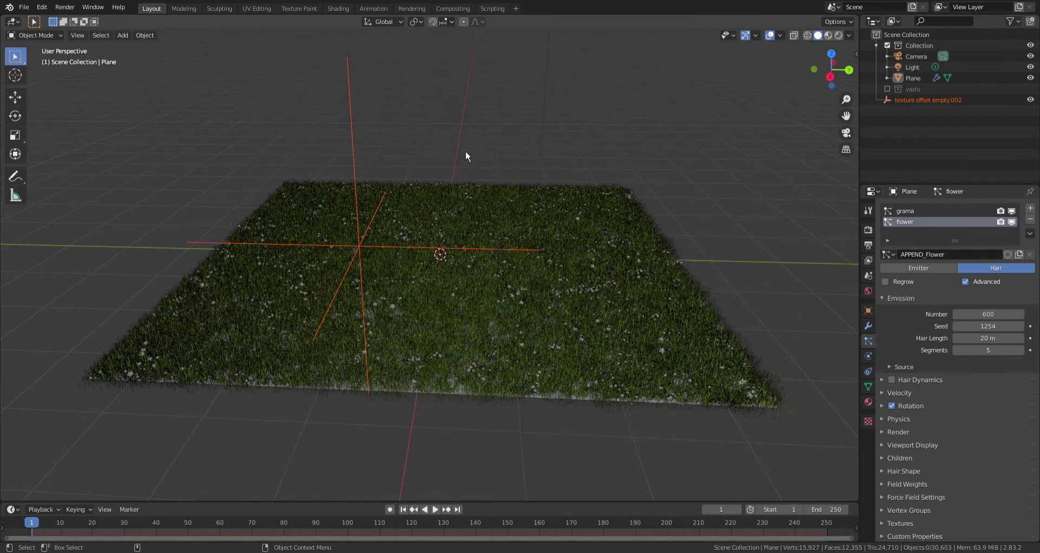
pyautogui.press('Delete')
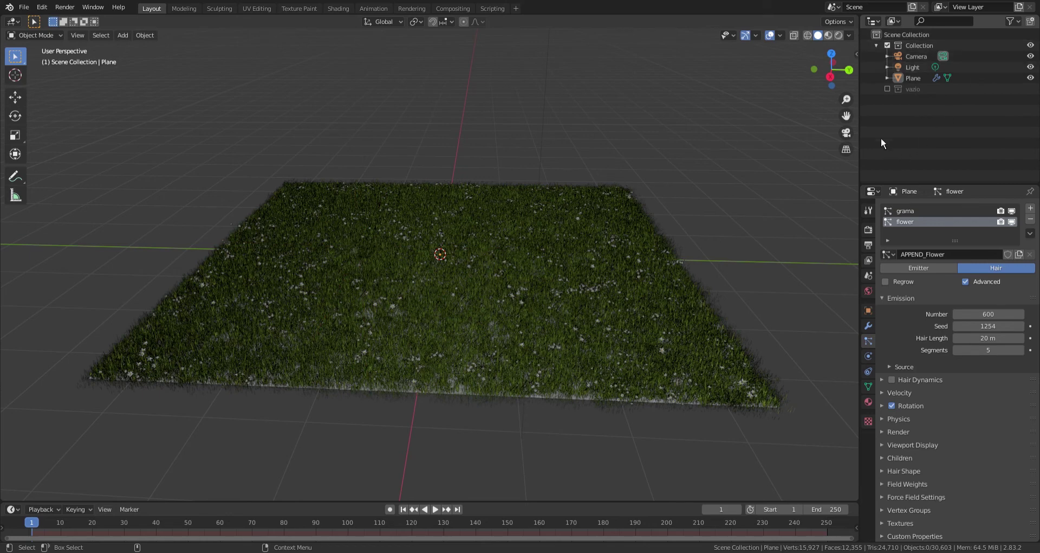
# Step: Add a third particle system to the plane and assign it the APPEND_Dandelion settings
pyautogui.click(1030, 208)
pyautogui.click(895, 258)
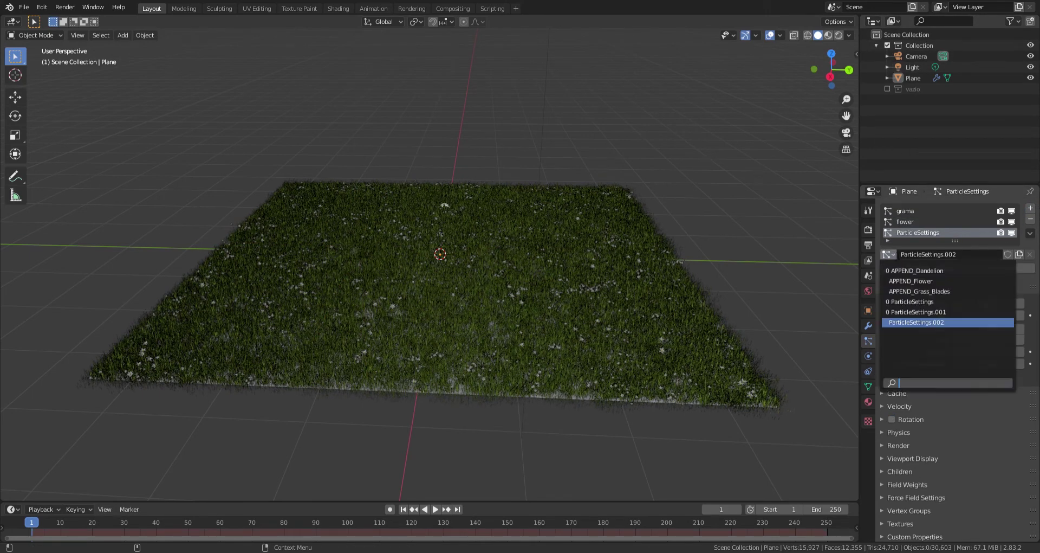
pyautogui.click(962, 271)
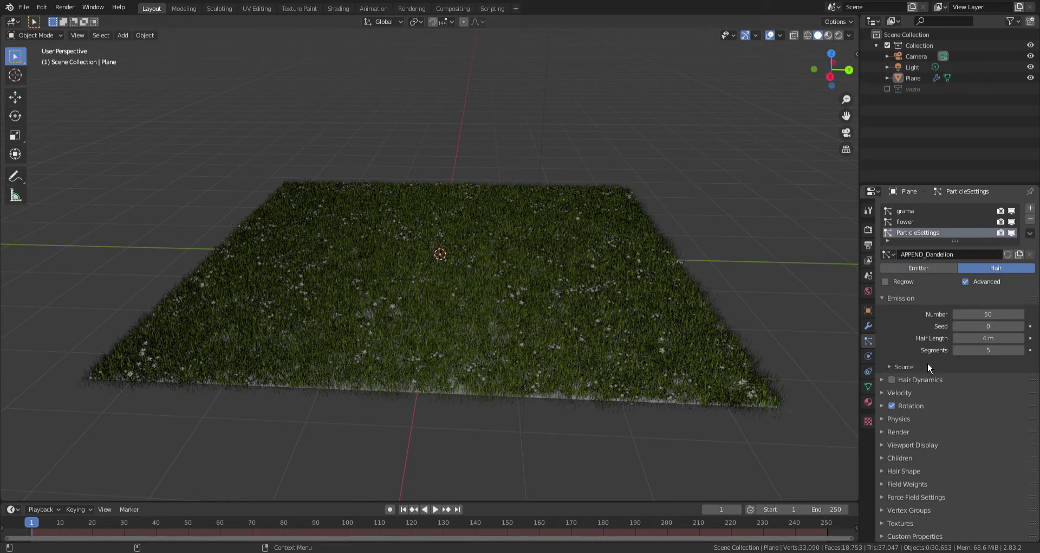
# Step: Try a hair length of 50 m on the dandelion particle system
pyautogui.click(993, 336)
pyautogui.write('50')
pyautogui.press('Return')
# Step: Set the dandelion emission number to 700
pyautogui.click(993, 314)
pyautogui.write('50')
pyautogui.press('BackSpace')
pyautogui.press('BackSpace')
pyautogui.write('700')
pyautogui.press('Return')
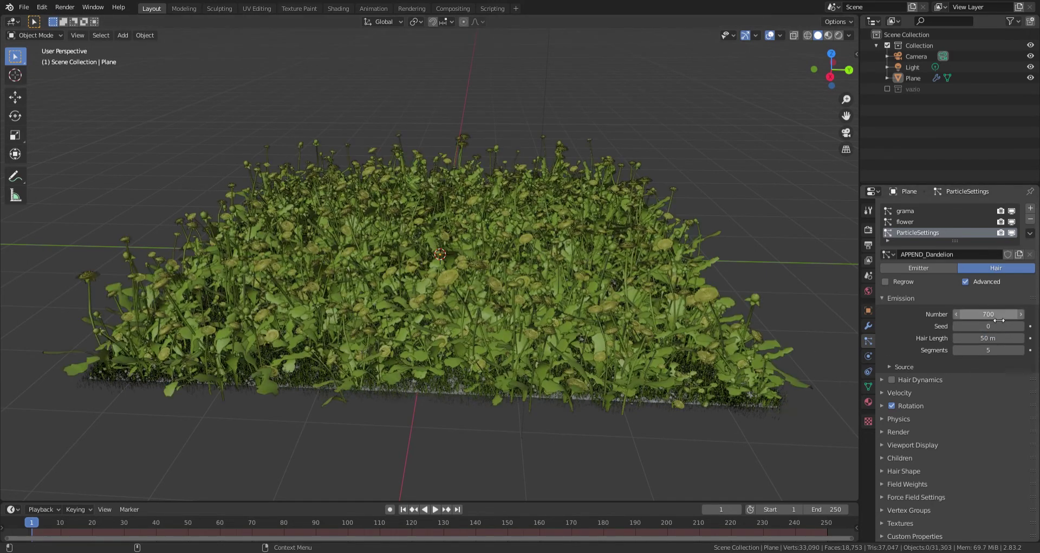
# Step: Try hair lengths of 15, 10 and 5 m on the dandelion particle system
pyautogui.moveTo(1003, 340); pyautogui.dragTo(967, 340)
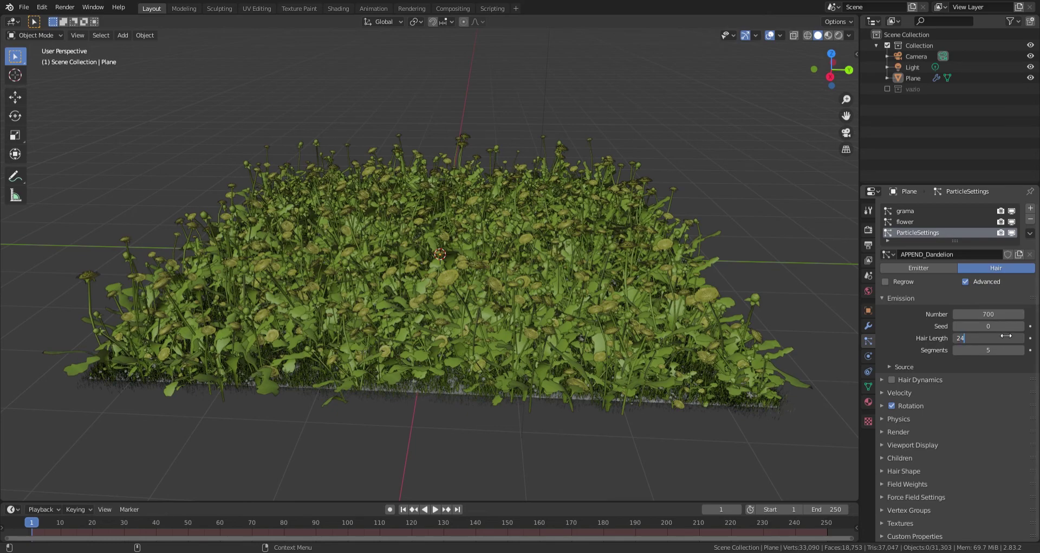
pyautogui.click(1004, 339)
pyautogui.hotkey('ctrl', 'a')
pyautogui.write('15')
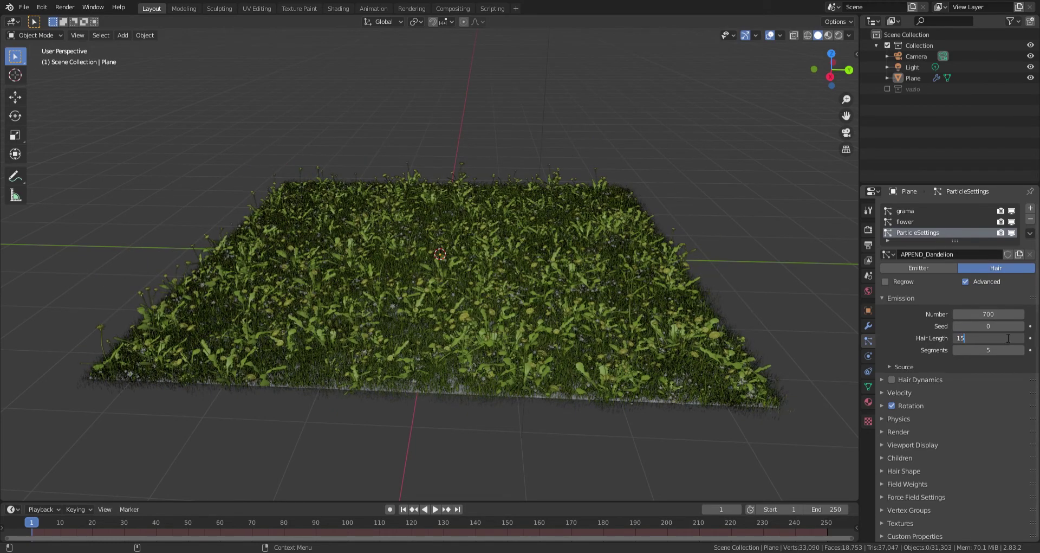
pyautogui.press('Return')
pyautogui.click(999, 341)
pyautogui.hotkey('ctrl', 'a')
pyautogui.write('10')
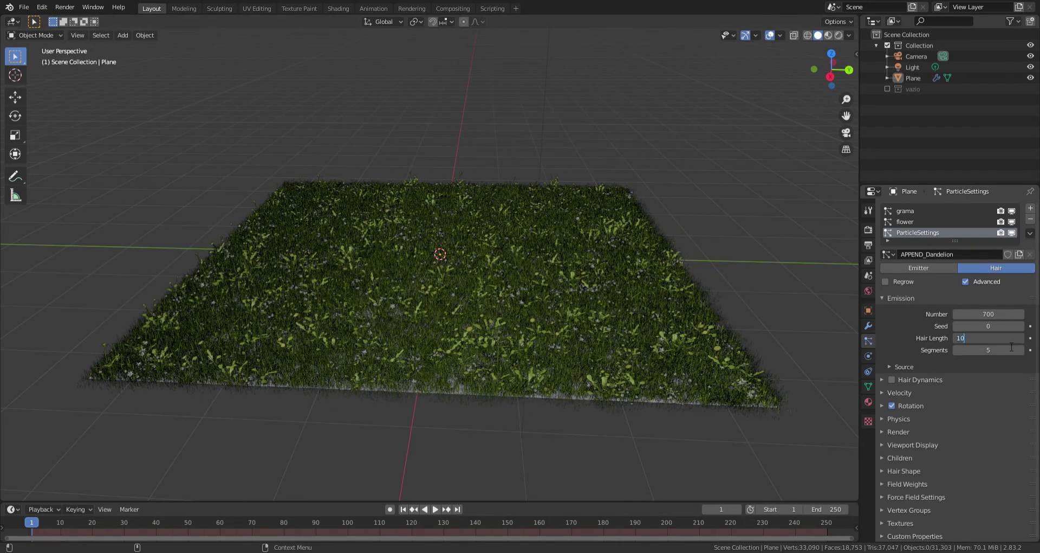
pyautogui.press('Return')
pyautogui.click(1008, 345)
pyautogui.write('5')
pyautogui.press('Return')
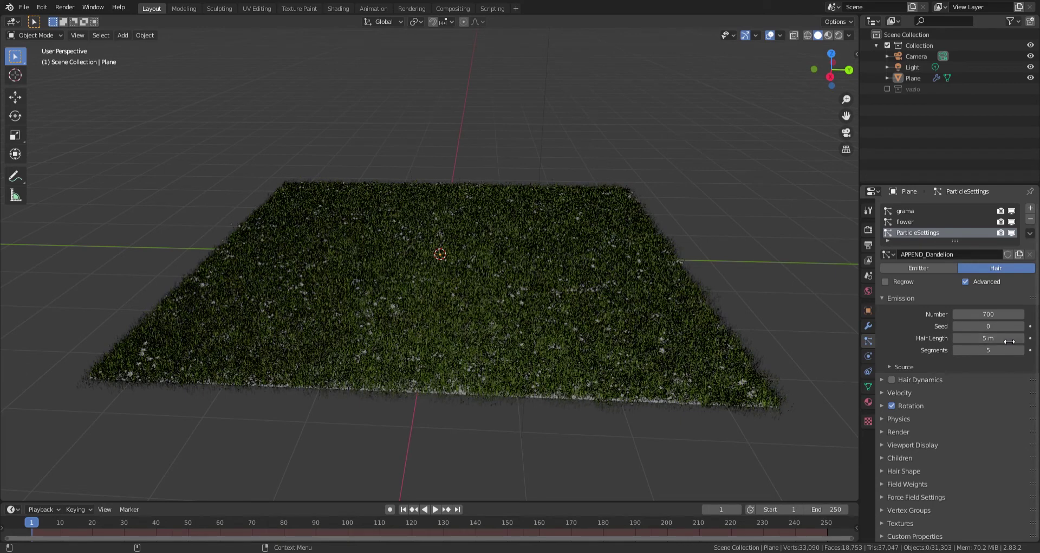
# Step: Set the dandelion hair length to 9 m
pyautogui.click(1007, 345)
pyautogui.write('7')
pyautogui.press('BackSpace')
pyautogui.write('10')
pyautogui.press('Return')
pyautogui.keyDown('ctrl'); pyautogui.scroll(-1, 993, 338); pyautogui.keyUp('ctrl')
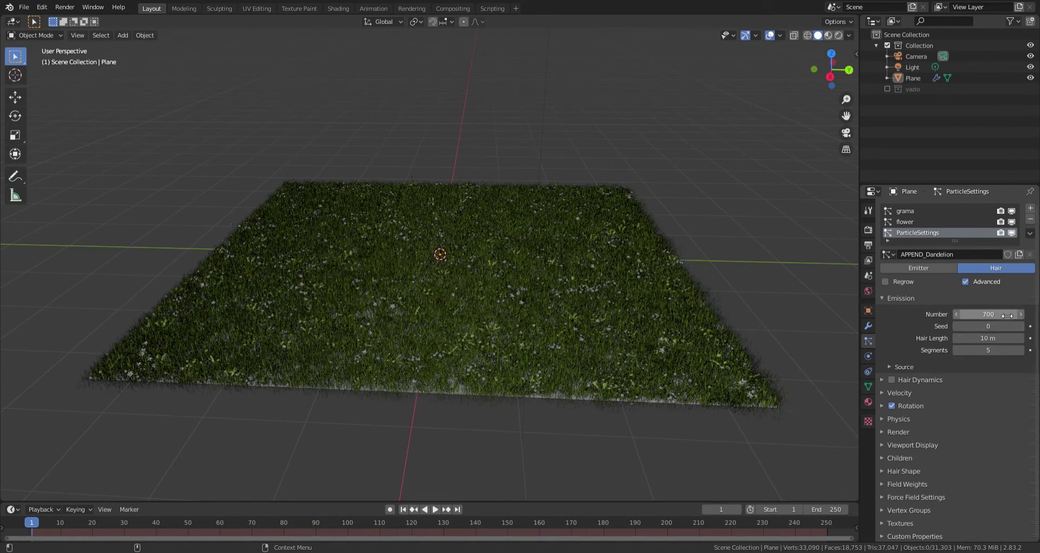
# Step: Set the dandelion emission number to 2000 and its seed to 451
pyautogui.click(998, 314)
pyautogui.write('2000')
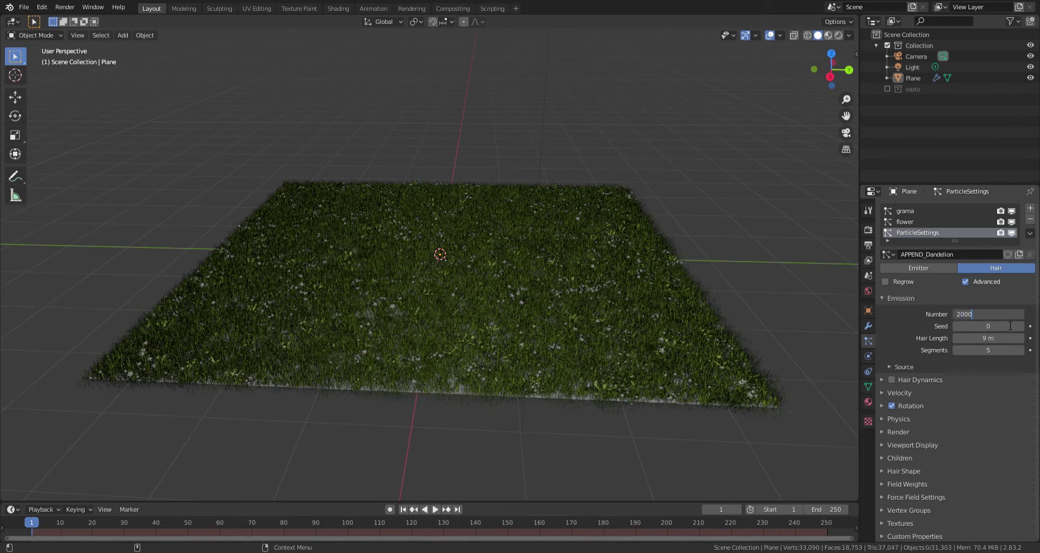
pyautogui.press('Return')
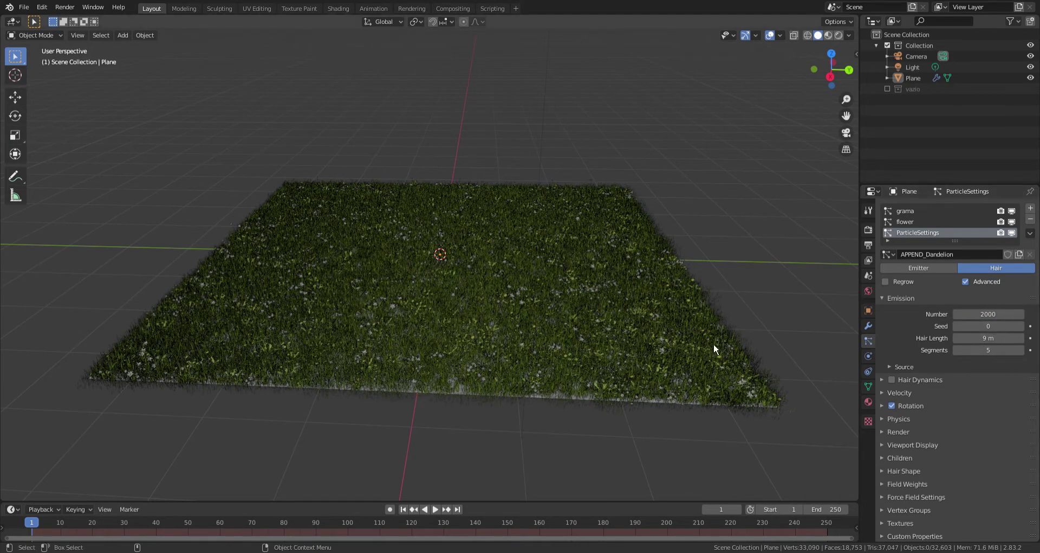
pyautogui.scroll(5, 544, 267)
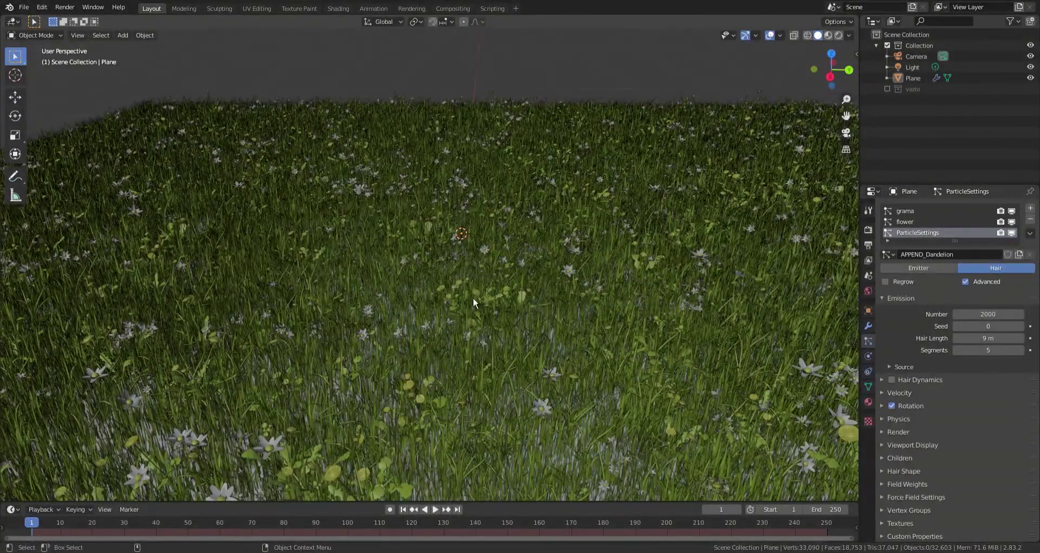
pyautogui.click(1004, 326)
pyautogui.write('451')
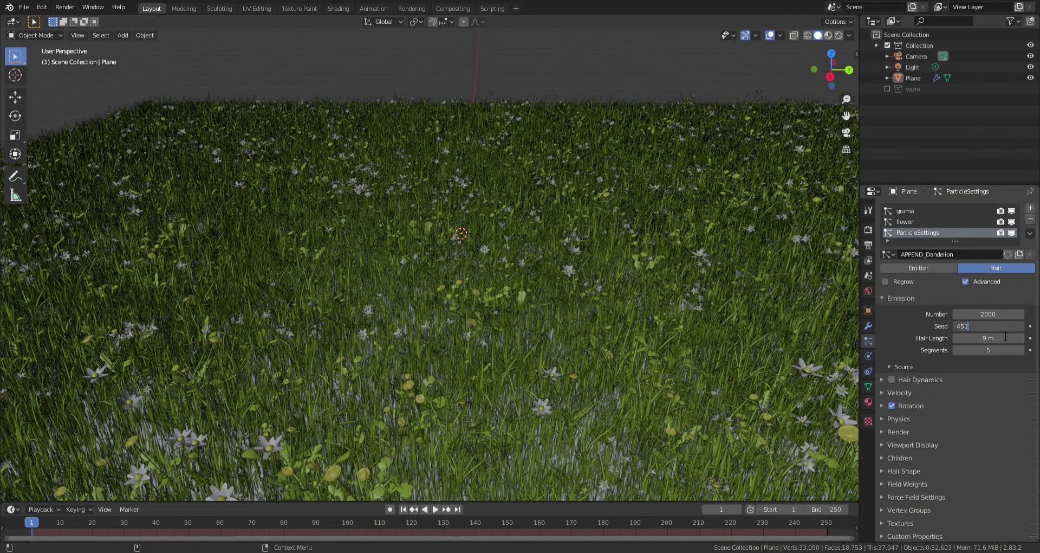
pyautogui.press('Return')
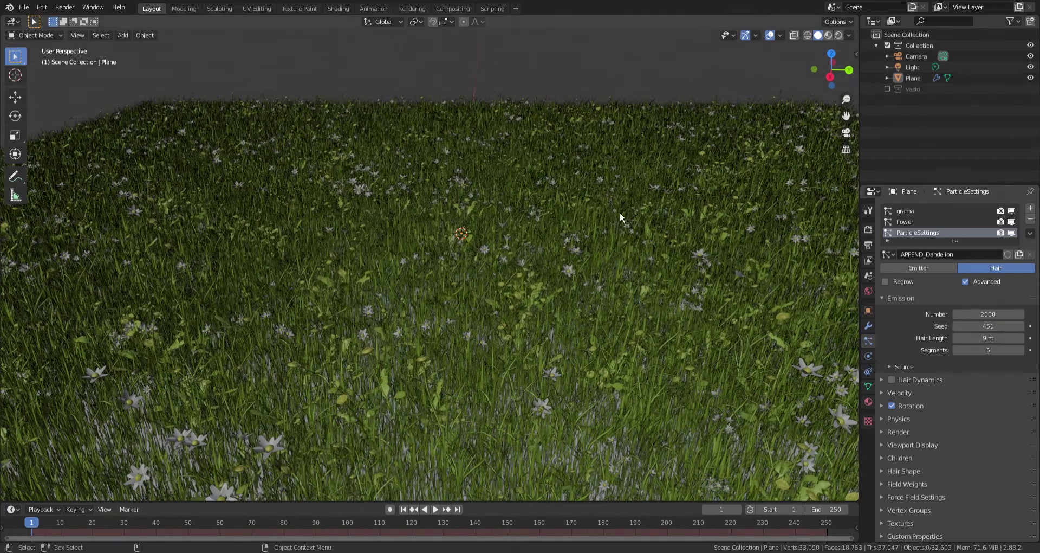
pyautogui.scroll(-6, 617, 292)
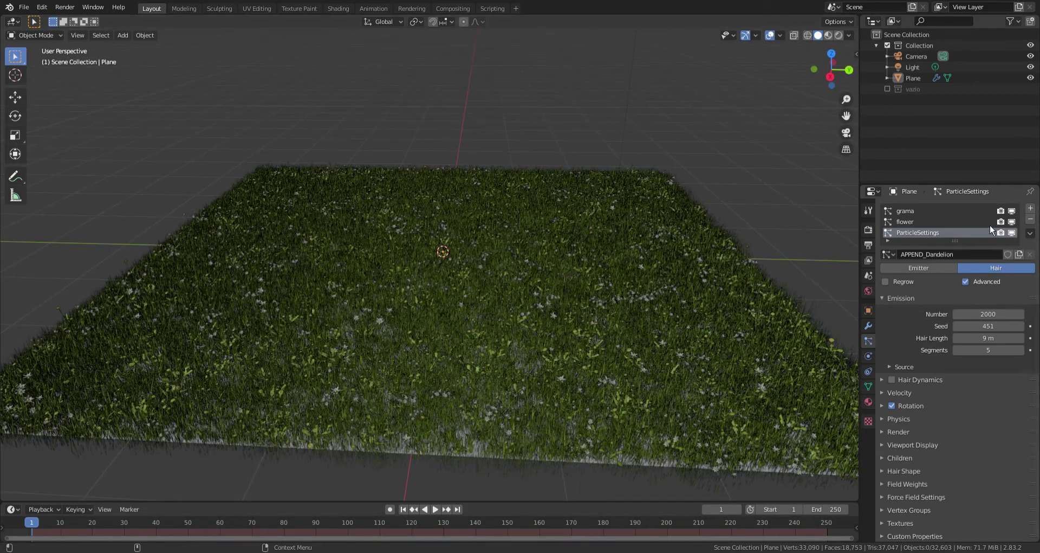
# Step: Hide the dandelion and flower particle systems in the viewport and select the grama system
pyautogui.click(1012, 232)
pyautogui.click(1011, 222)
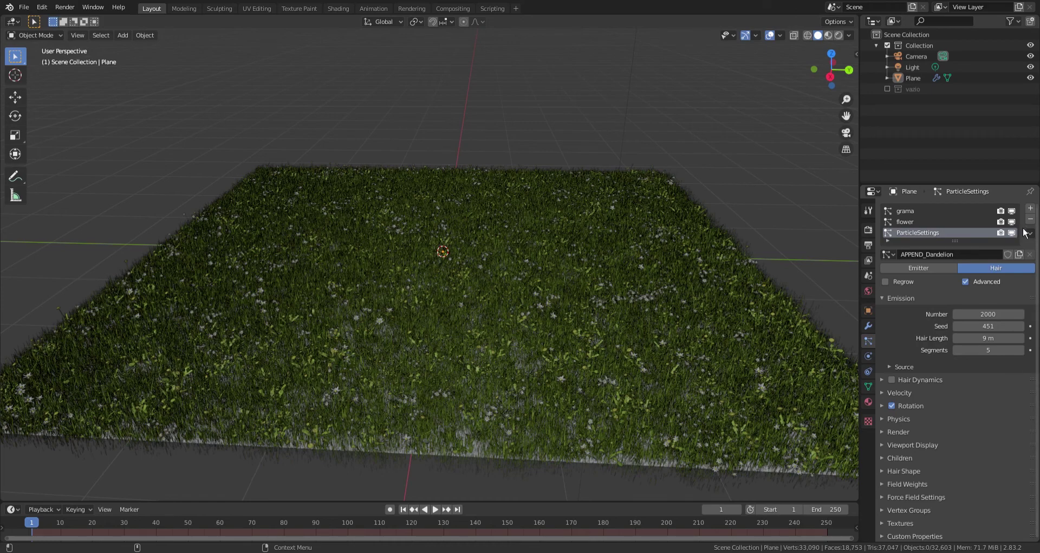
pyautogui.click(922, 211)
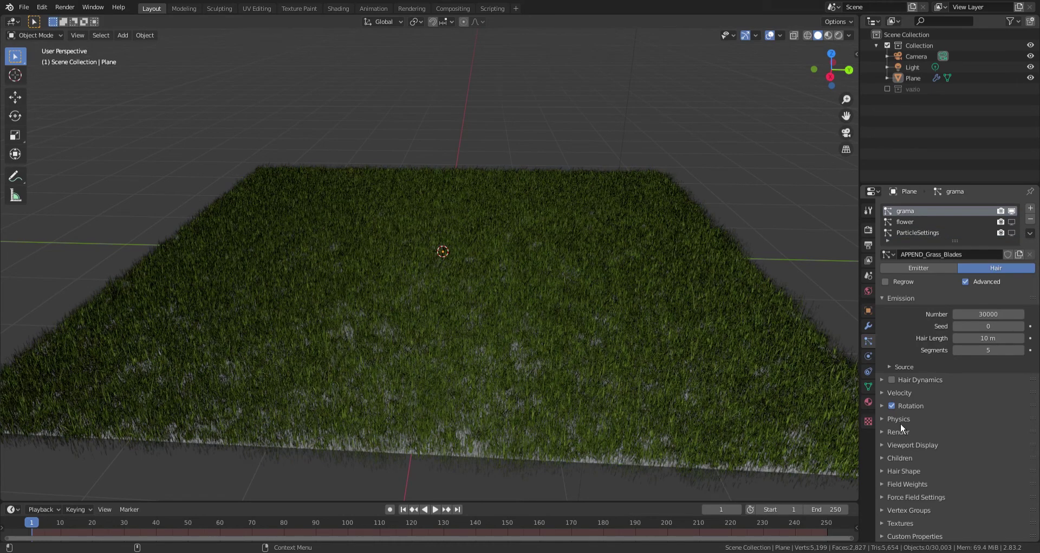
pyautogui.click(1013, 222)
pyautogui.click(1013, 223)
pyautogui.click(1013, 222)
pyautogui.click(1013, 222)
pyautogui.click(1015, 218)
pyautogui.click(1015, 218)
pyautogui.click(1015, 218)
pyautogui.click(1016, 218)
# Step: Set the grama emission number to 100000 and its viewport display amount to 5%
pyautogui.click(926, 449)
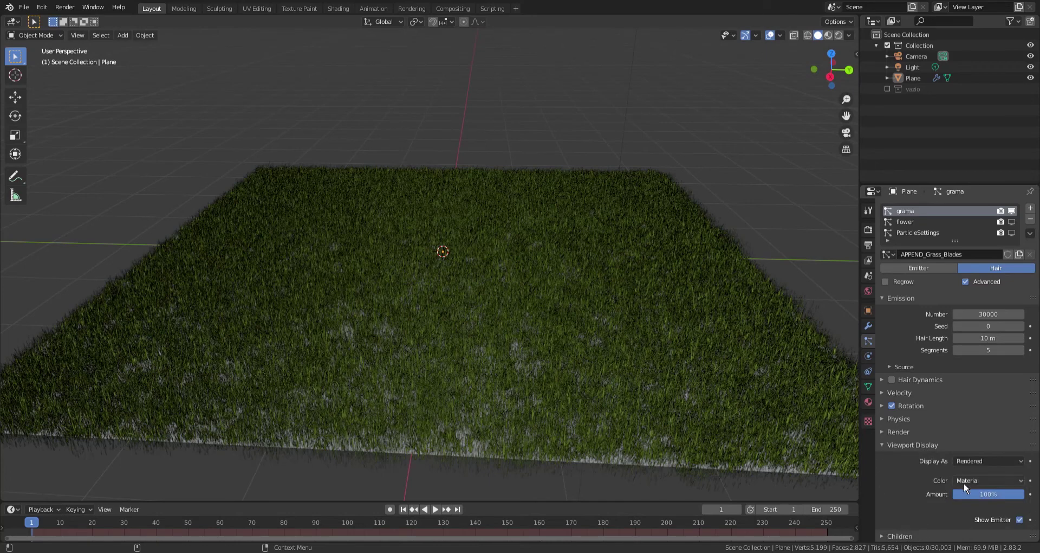
pyautogui.click(1002, 315)
pyautogui.write('100000')
pyautogui.press('Return')
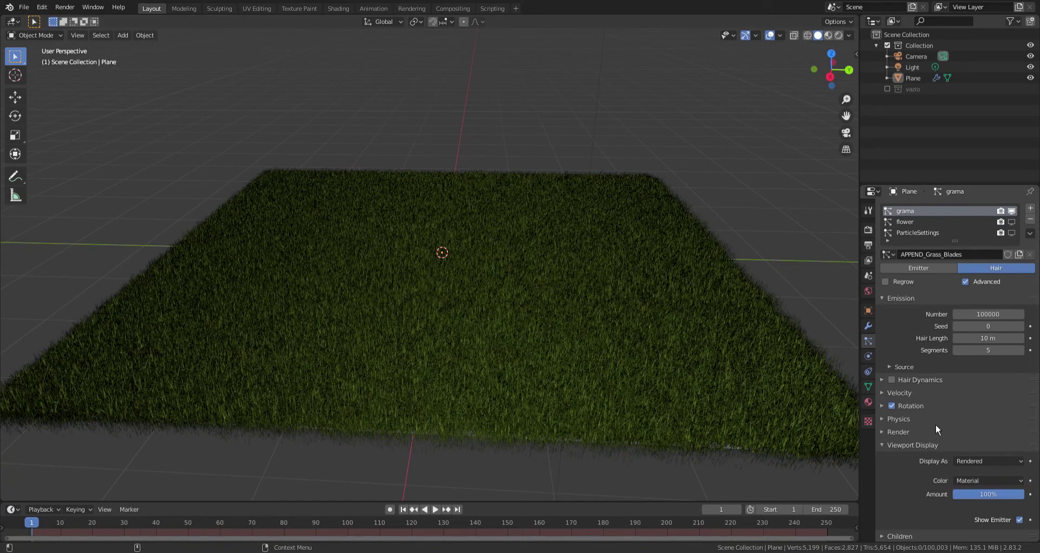
pyautogui.click(989, 495)
pyautogui.write('5')
pyautogui.press('Return')
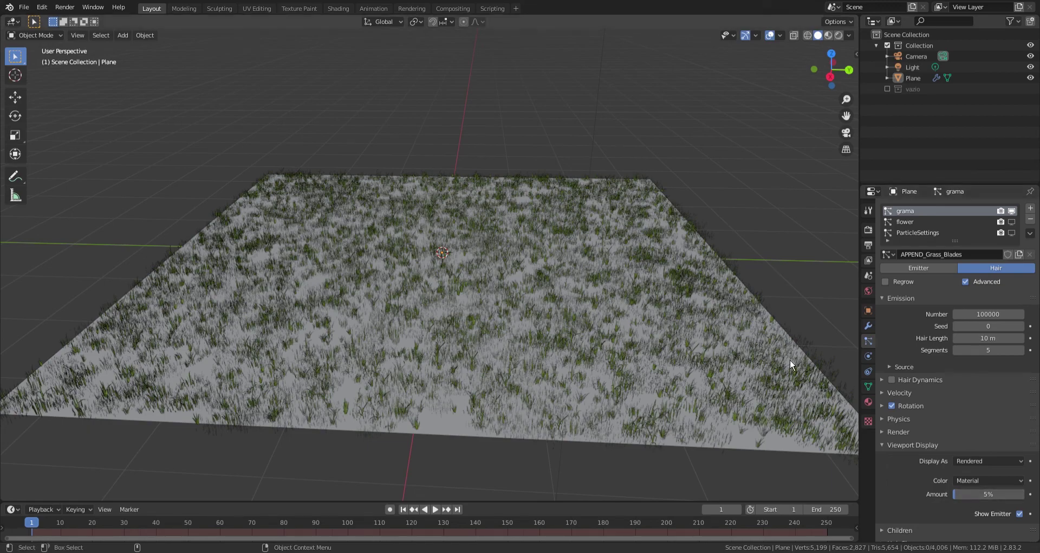
pyautogui.moveTo(706, 388); pyautogui.dragTo(739, 385, button='middle')
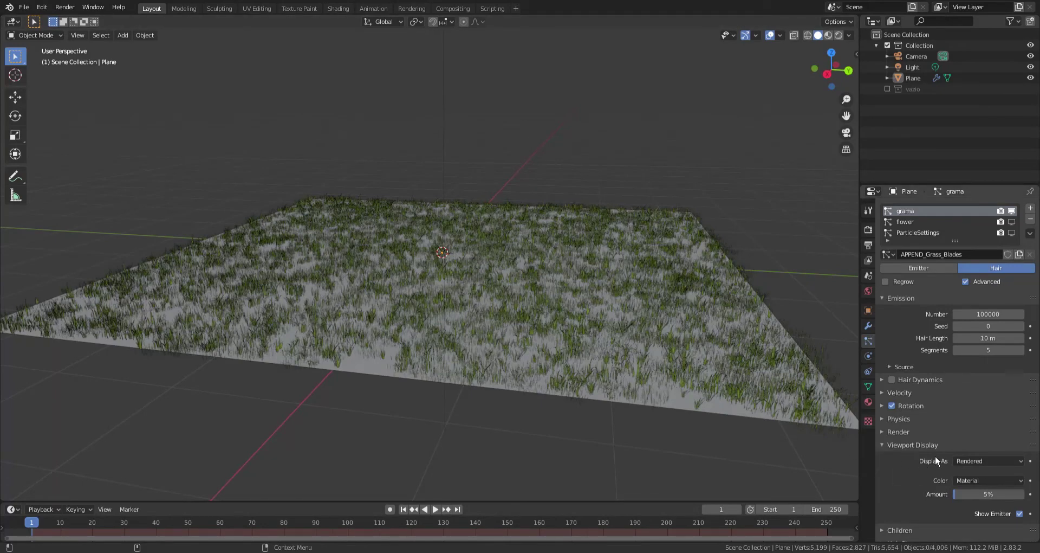
pyautogui.click(913, 444)
pyautogui.moveTo(802, 393); pyautogui.dragTo(781, 374, button='middle')
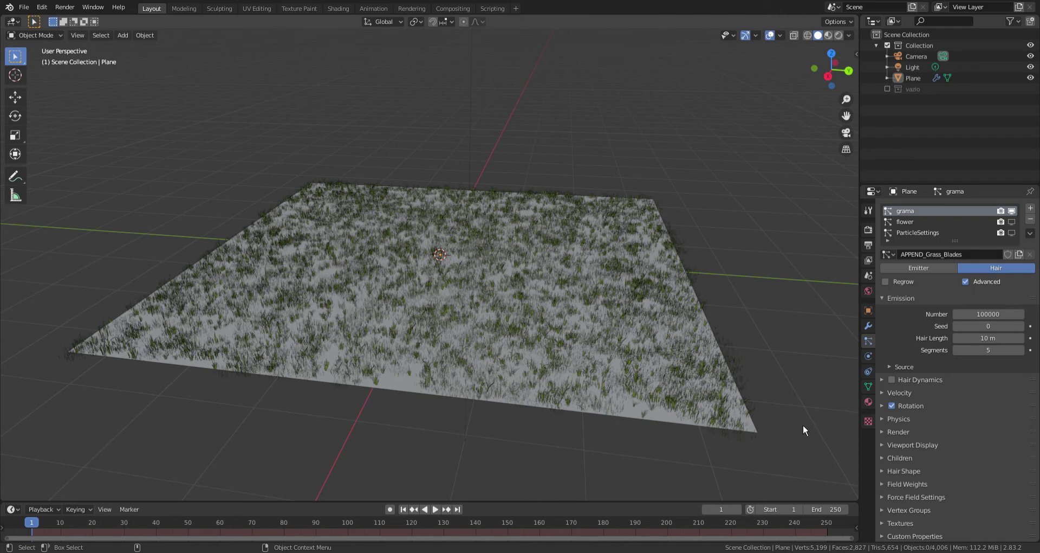
# Step: Assign the vertex group named Group to the density of the grama particle system
pyautogui.click(902, 511)
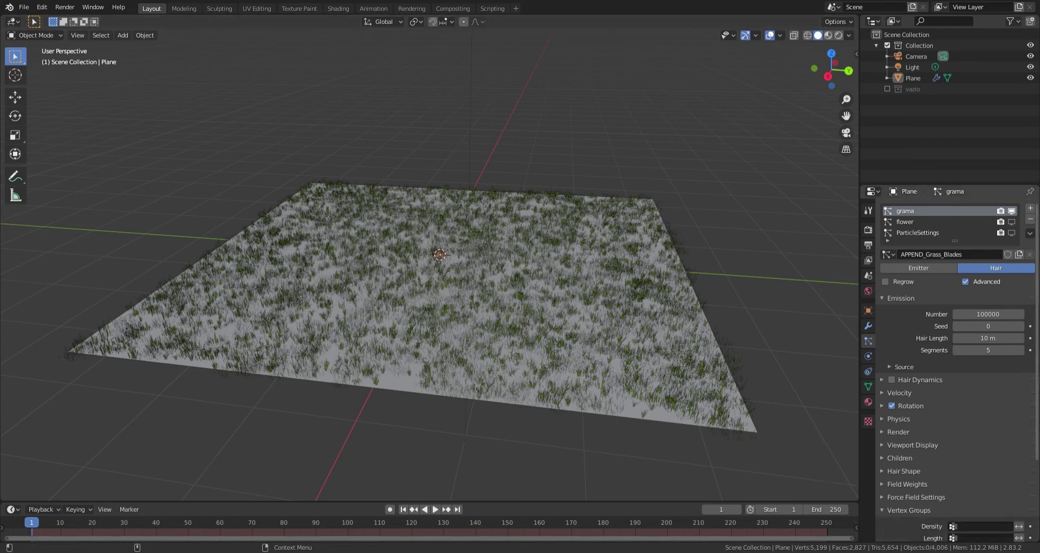
pyautogui.scroll(-2, 903, 515)
pyautogui.scroll(-2, 895, 467)
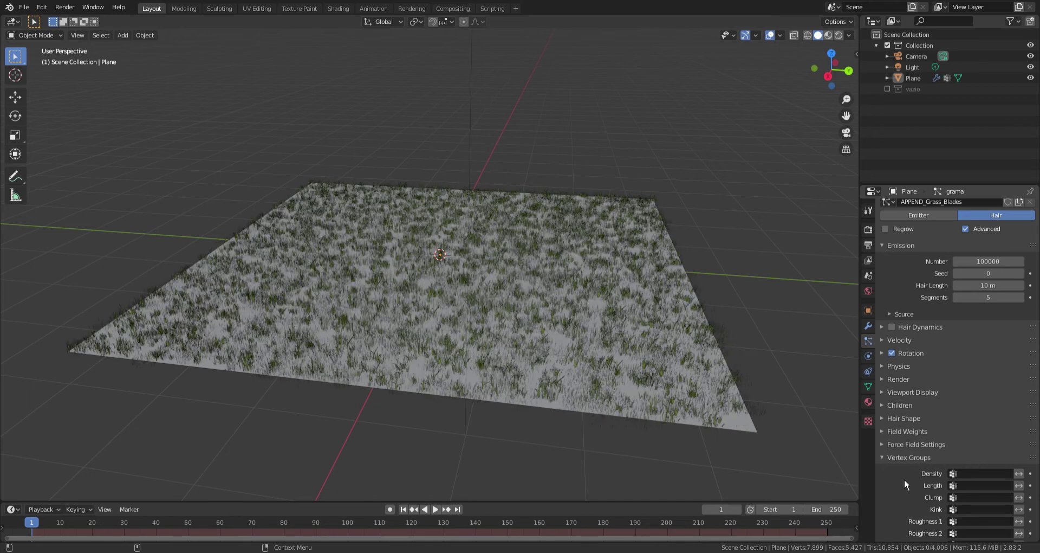
pyautogui.click(977, 478)
pyautogui.press('Escape')
pyautogui.click(979, 478)
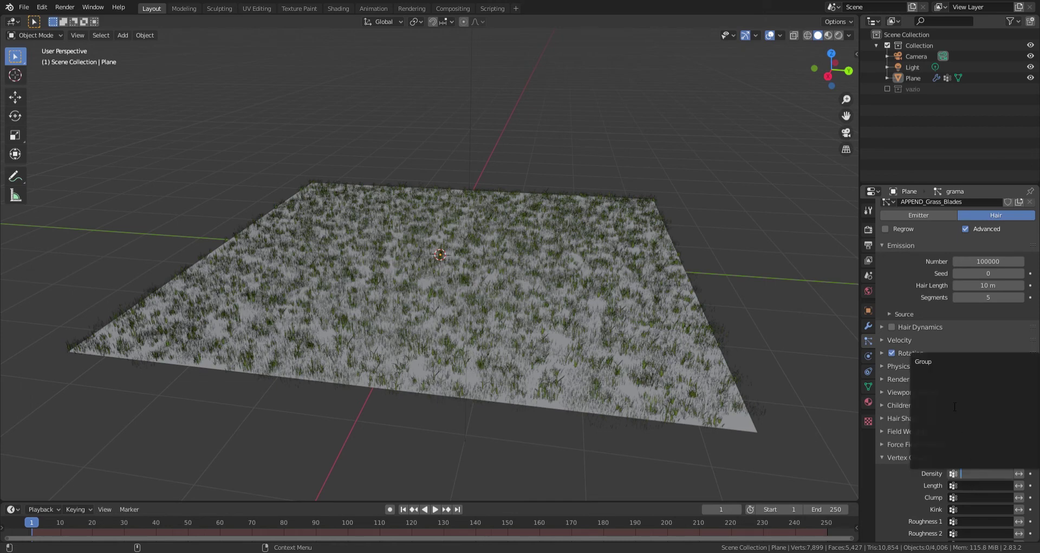
pyautogui.click(950, 366)
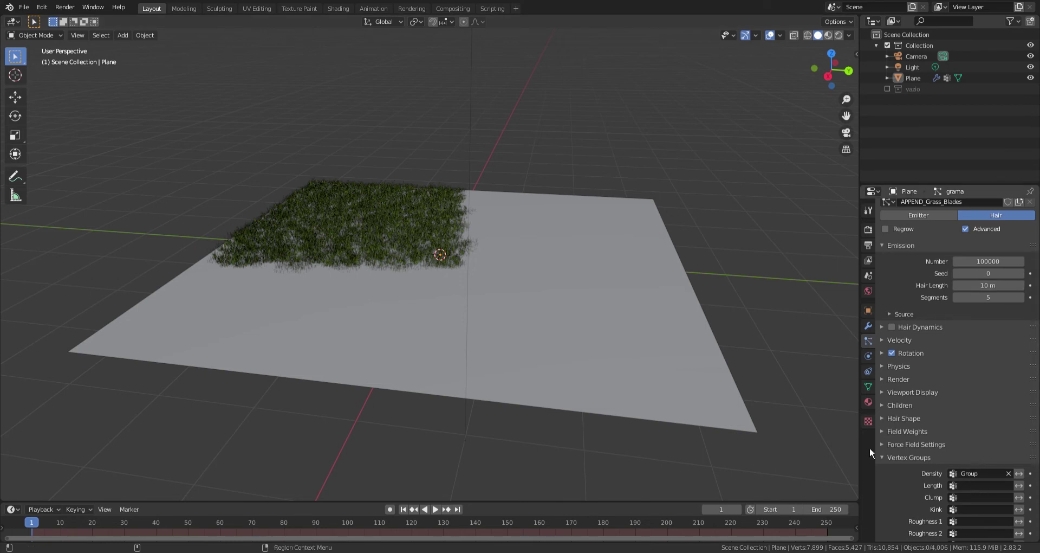
# Step: Check the plane's vertex group list and show the flower and dandelion particle systems in the viewport
pyautogui.click(869, 386)
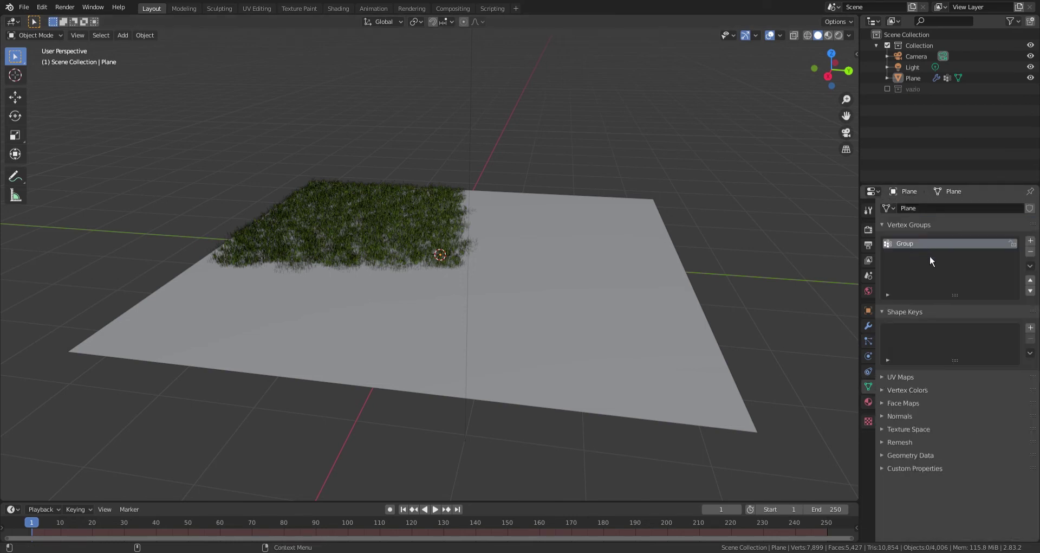
pyautogui.click(869, 341)
pyautogui.scroll(3, 962, 409)
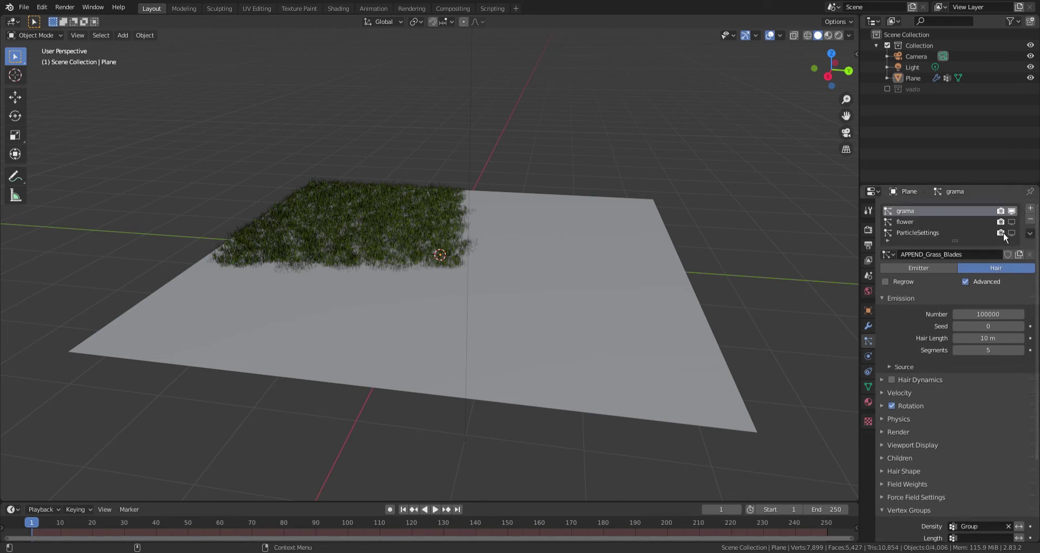
pyautogui.moveTo(1011, 232); pyautogui.dragTo(1012, 221)
pyautogui.scroll(-5, 1008, 418)
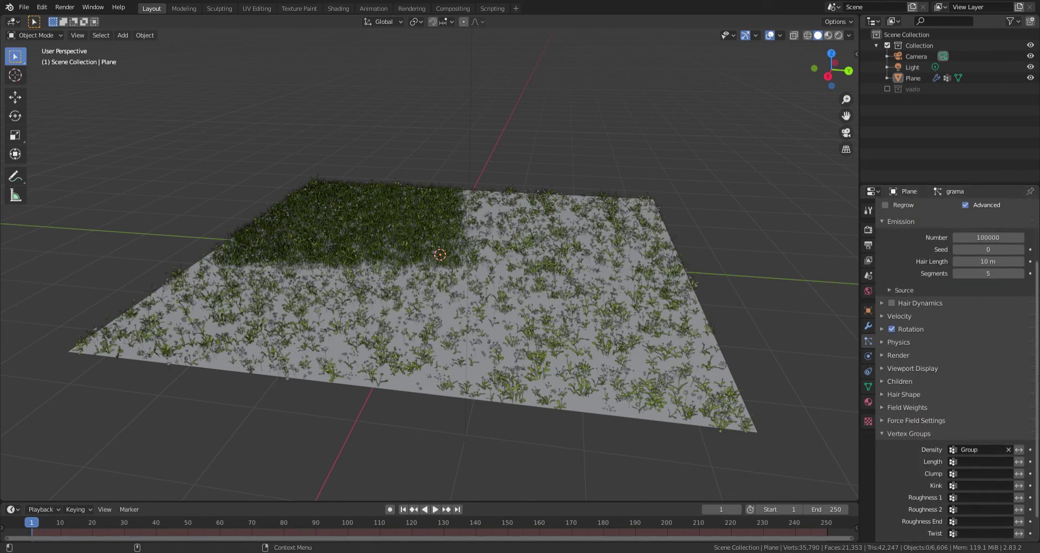
# Step: Assign the vertex group named Group to the density of the flower particle system
pyautogui.scroll(5, 954, 325)
pyautogui.click(910, 222)
pyautogui.scroll(-4, 970, 390)
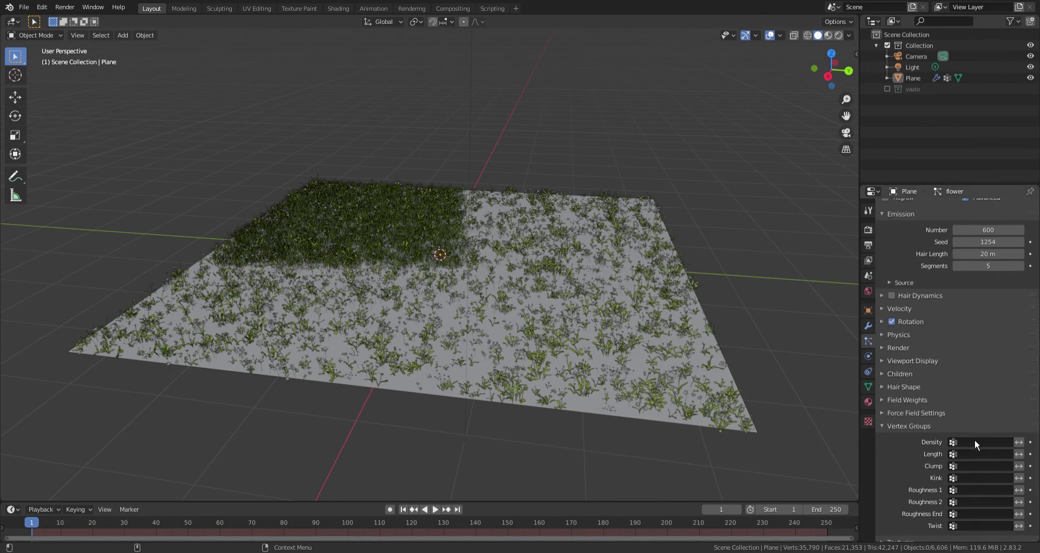
pyautogui.click(975, 440)
pyautogui.click(958, 332)
pyautogui.scroll(4, 955, 320)
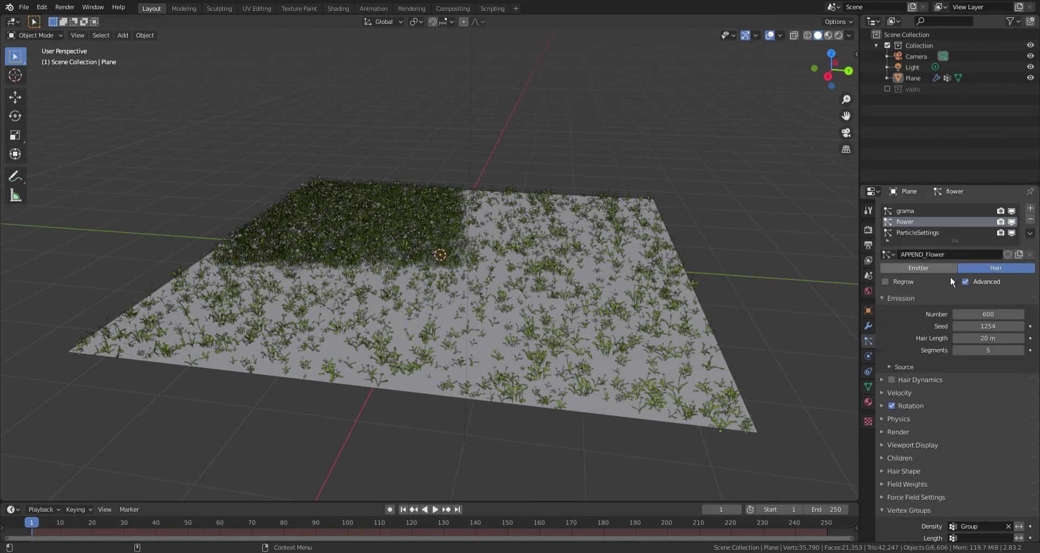
# Step: Assign the vertex group named Group to the density of the dandelion particle system
pyautogui.click(924, 233)
pyautogui.scroll(-3, 948, 325)
pyautogui.scroll(-3, 975, 427)
pyautogui.click(979, 426)
pyautogui.click(975, 441)
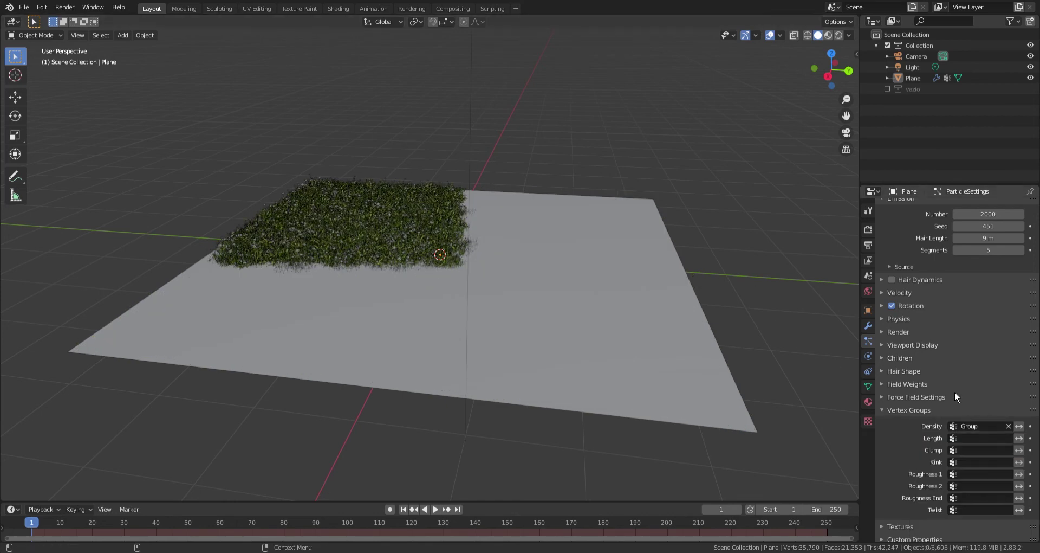
pyautogui.scroll(5, 945, 217)
# Step: Clear the density vertex group from the grama particle system
pyautogui.click(935, 212)
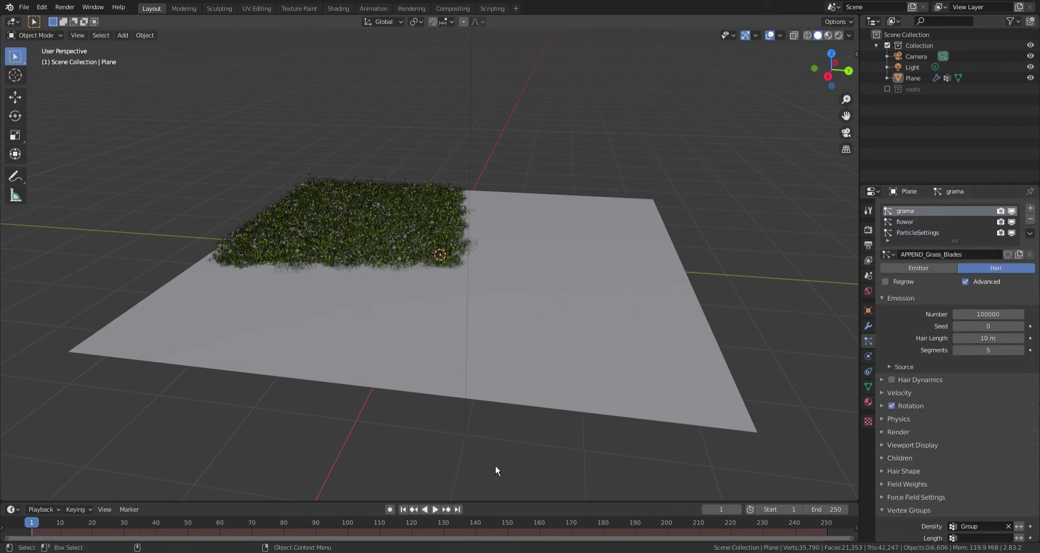
pyautogui.scroll(-1, 954, 363)
pyautogui.scroll(1, 954, 363)
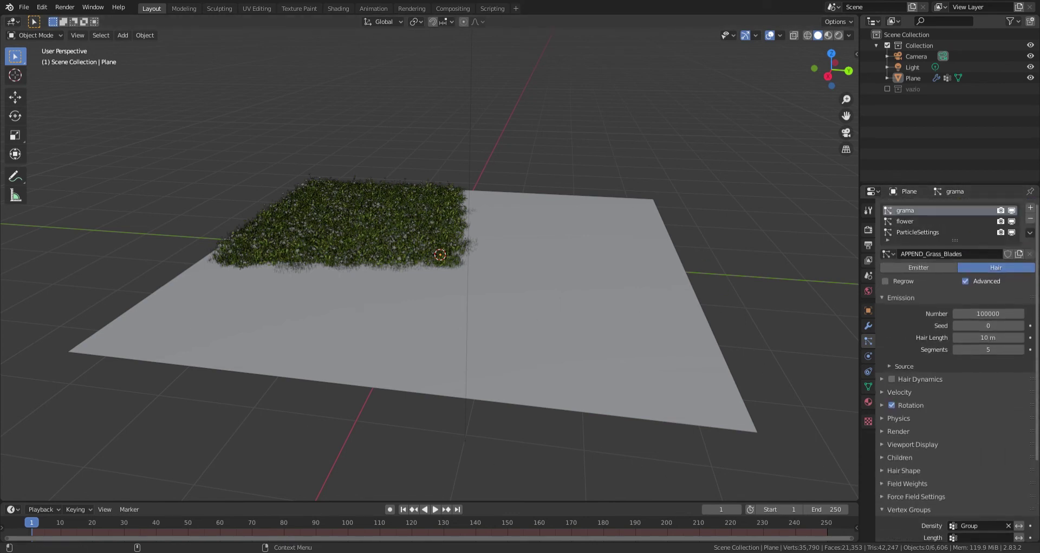
pyautogui.click(1009, 525)
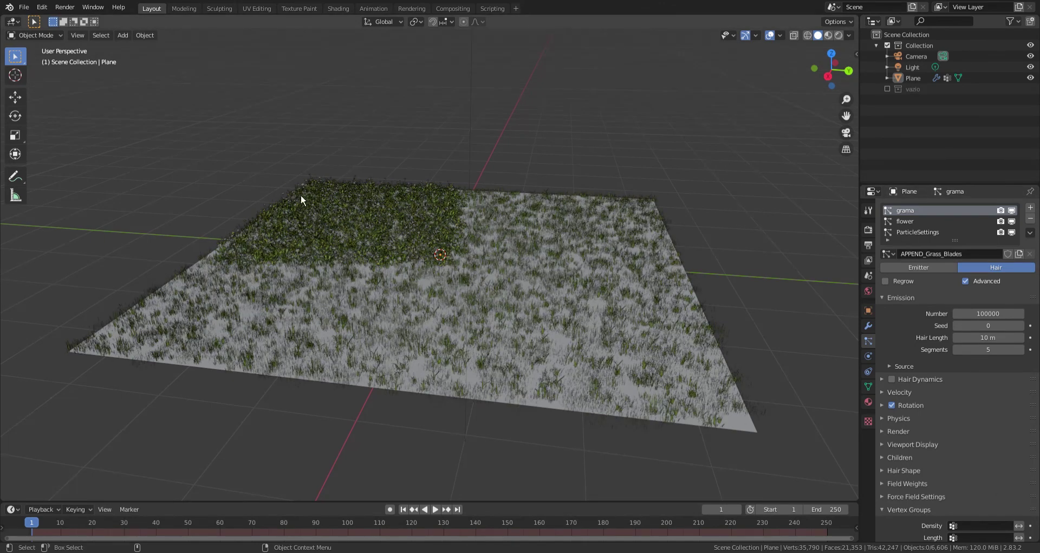